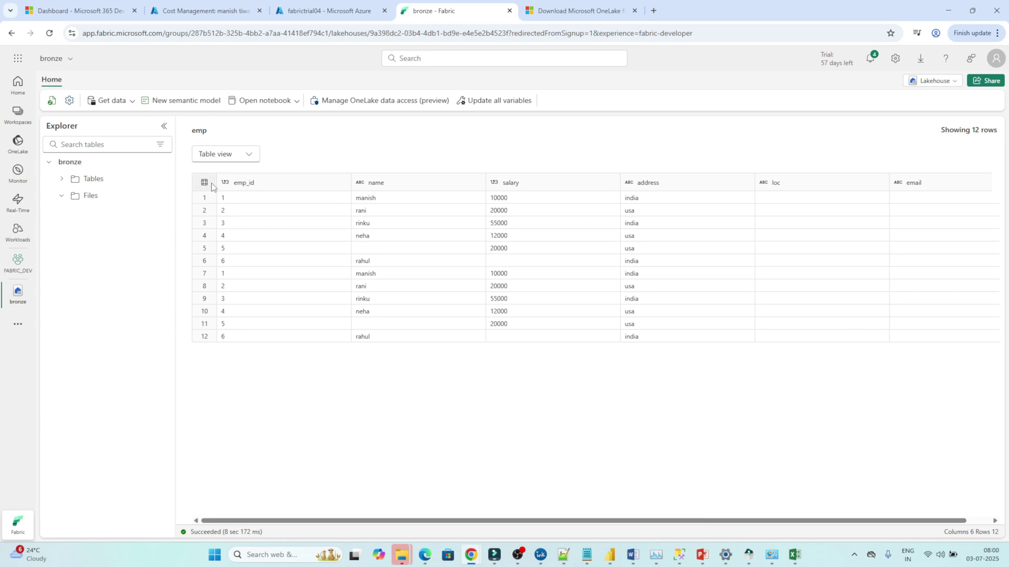
# Bring up the workspaces list over the bronze lakehouse's 12-row emp table preview.
pyautogui.click(18, 116)
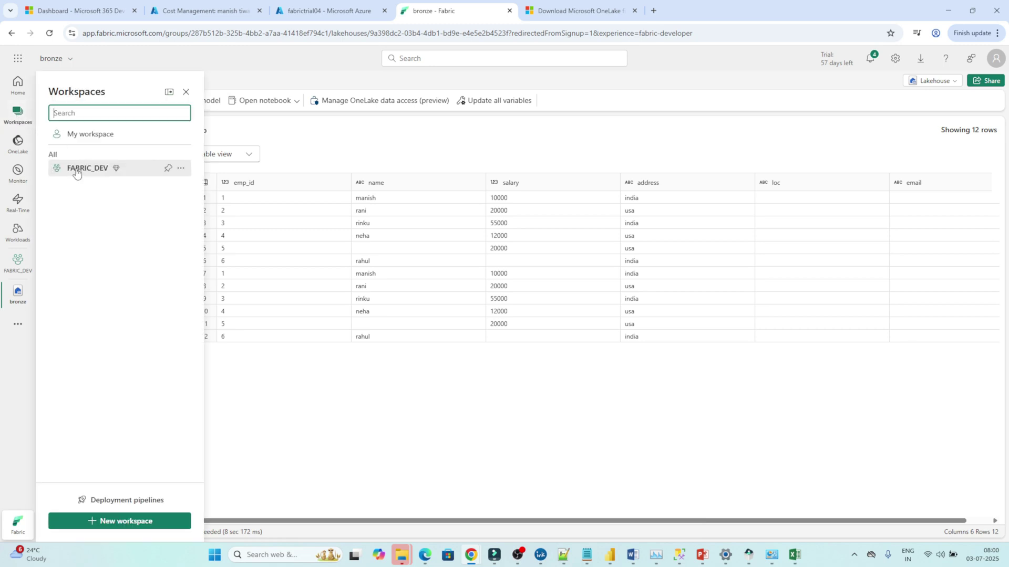
# Show emp_1.csv in bronze's Files folder in FABRIC_DEV, then begin a new workspace.
pyautogui.click(95, 169)
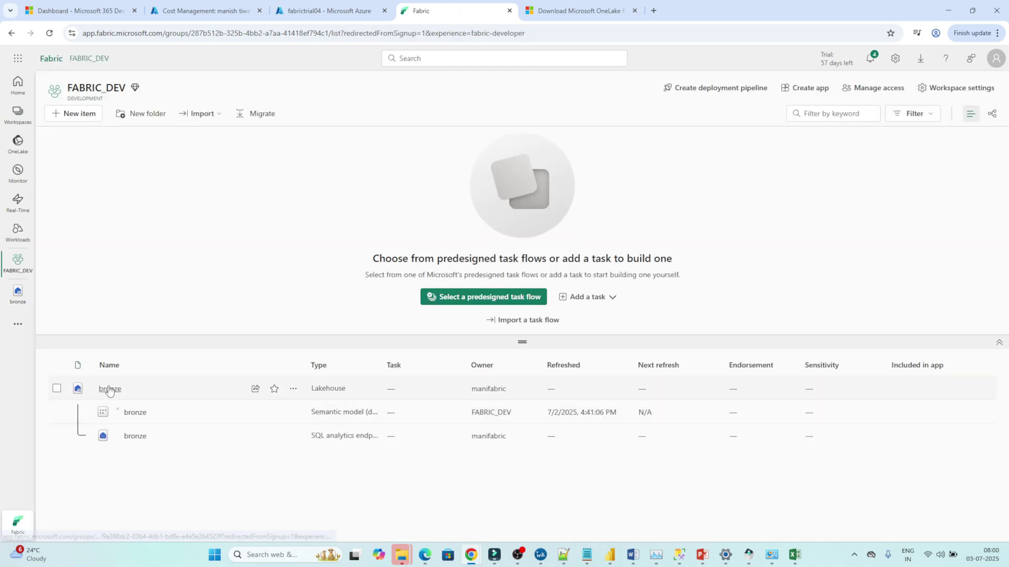
pyautogui.click(109, 390)
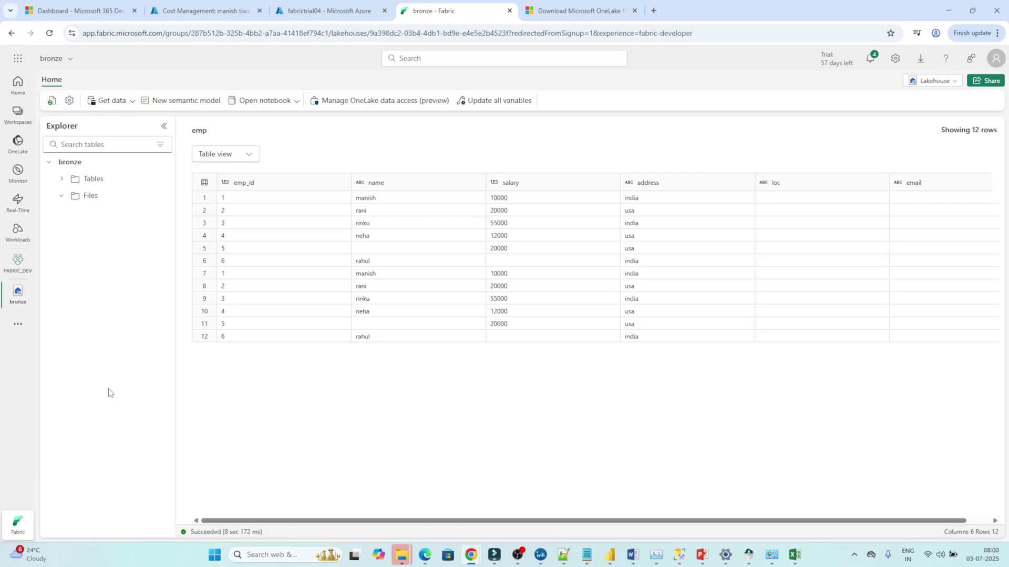
pyautogui.click(93, 198)
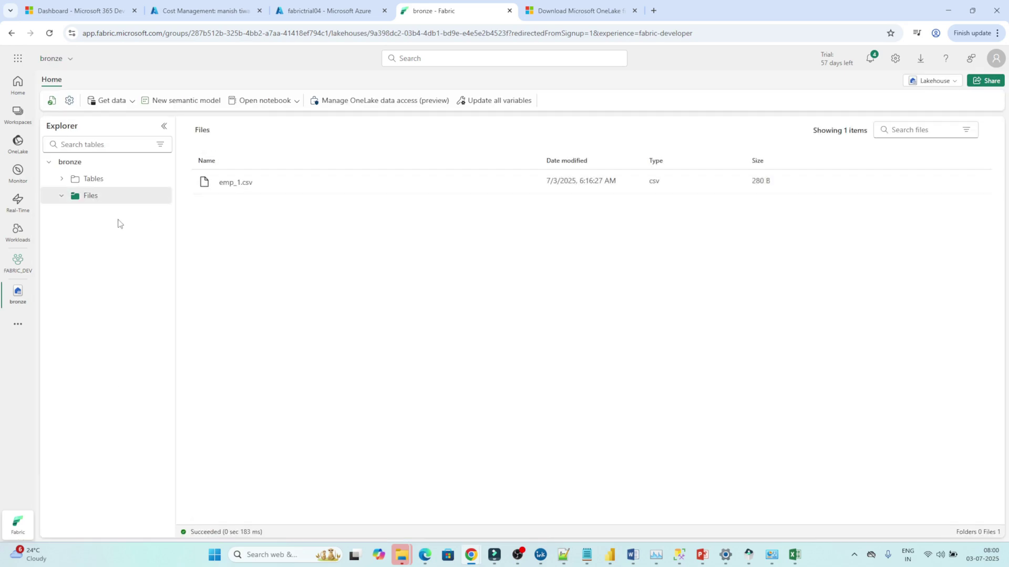
pyautogui.click(18, 115)
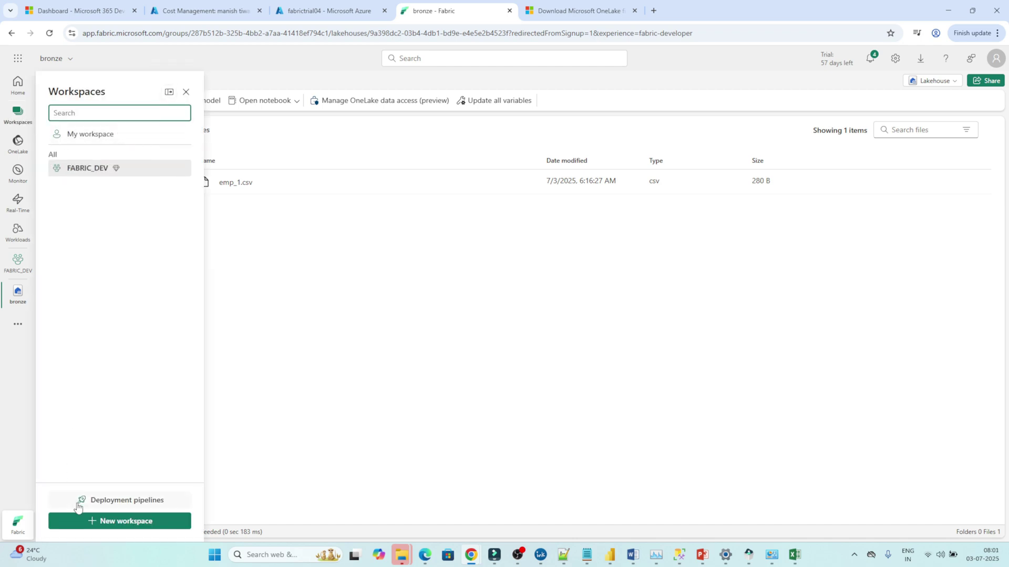
pyautogui.click(102, 525)
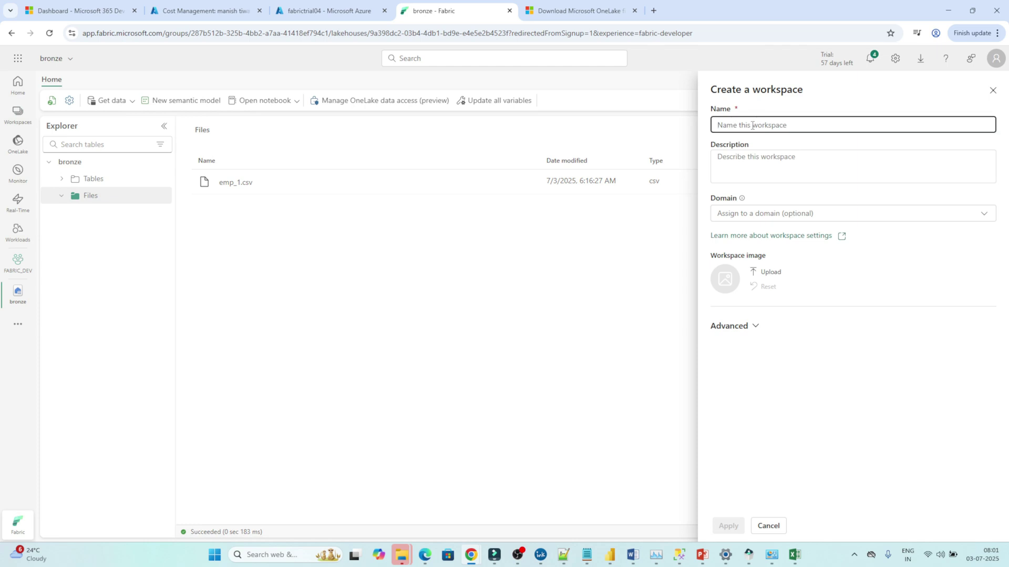
# Create the workspace source_workspace on Fabric capacity fabrictrial04 under Advanced settings.
pyautogui.write('so')
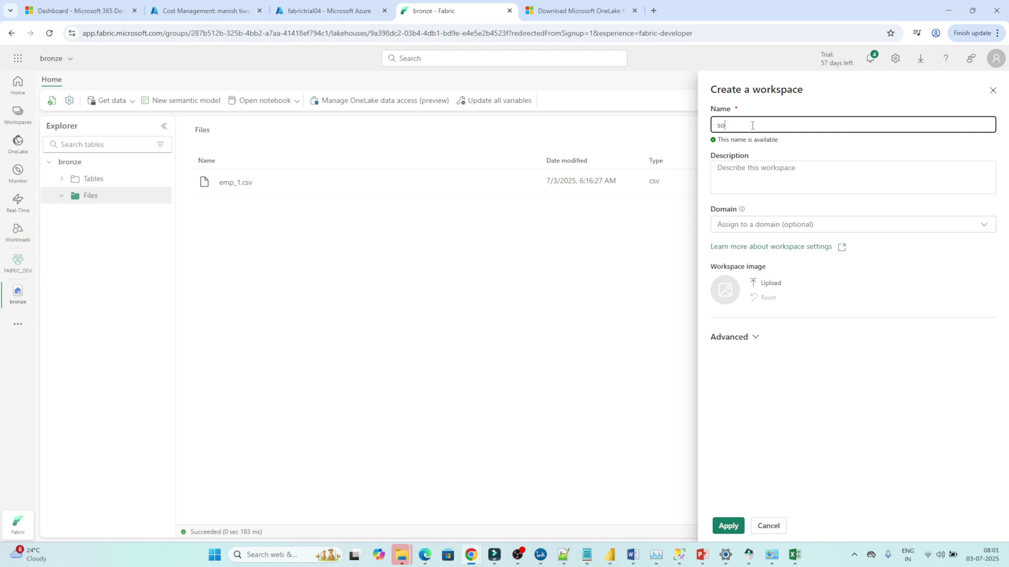
pyautogui.write('urce_workspace')
pyautogui.click(753, 338)
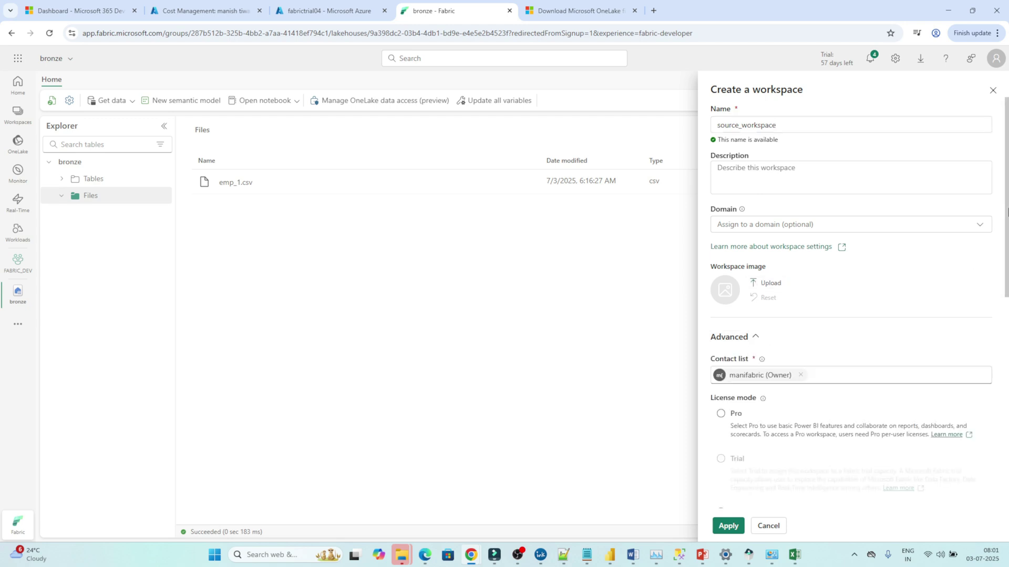
pyautogui.moveTo(1006, 239); pyautogui.dragTo(1006, 461)
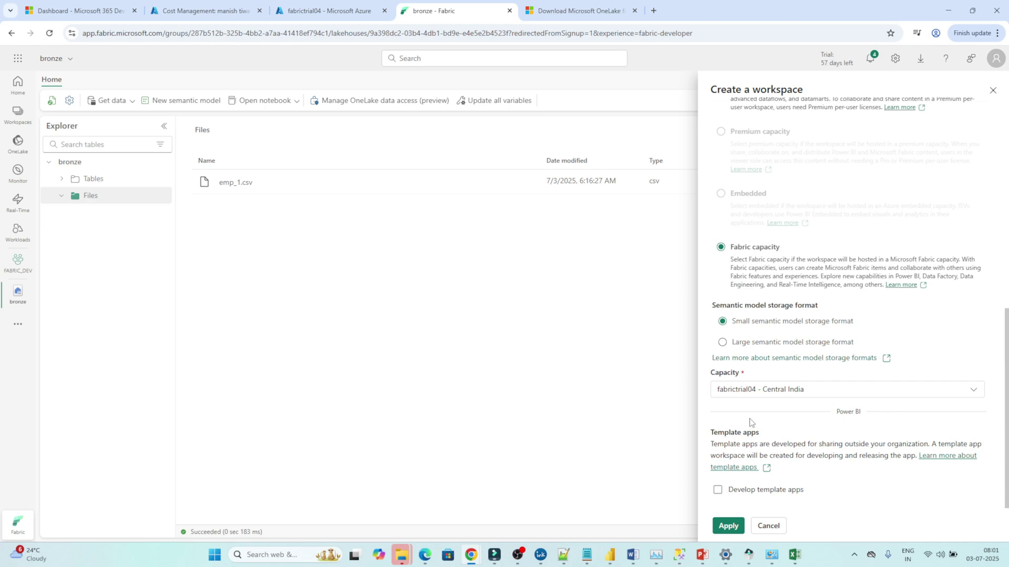
pyautogui.click(726, 527)
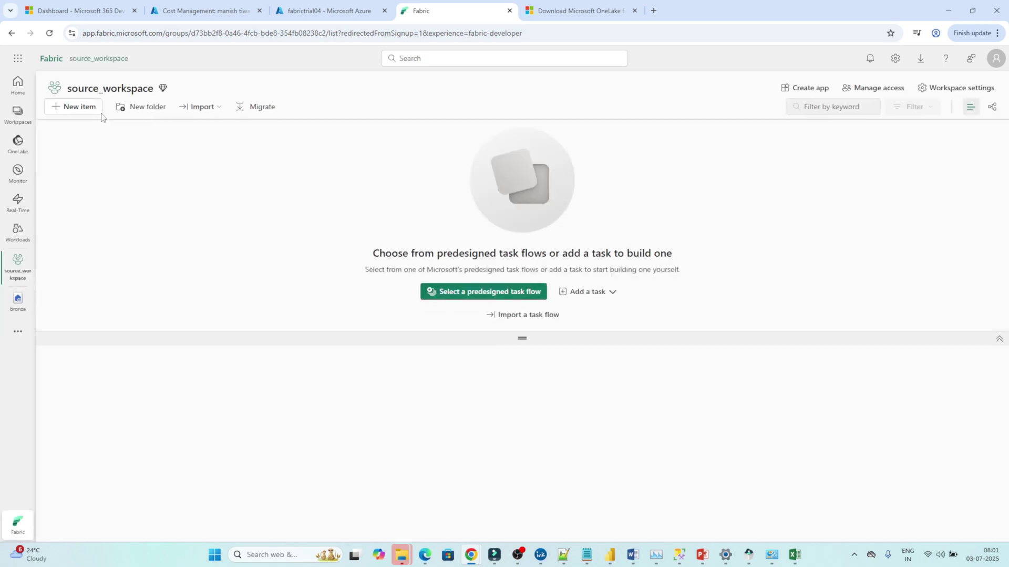
# Create a new Lakehouse item named source_lk in source_workspace.
pyautogui.click(17, 119)
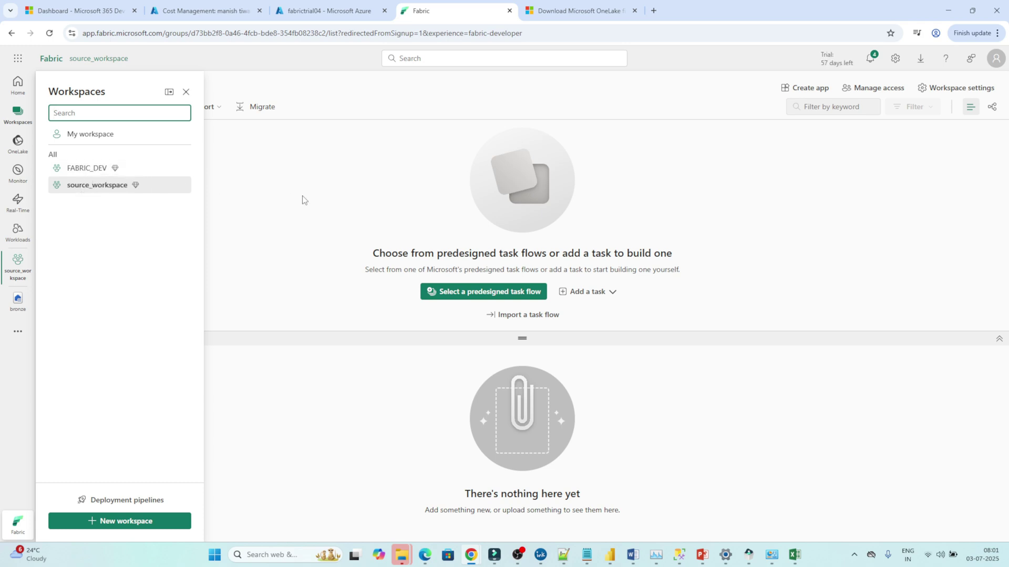
pyautogui.click(315, 205)
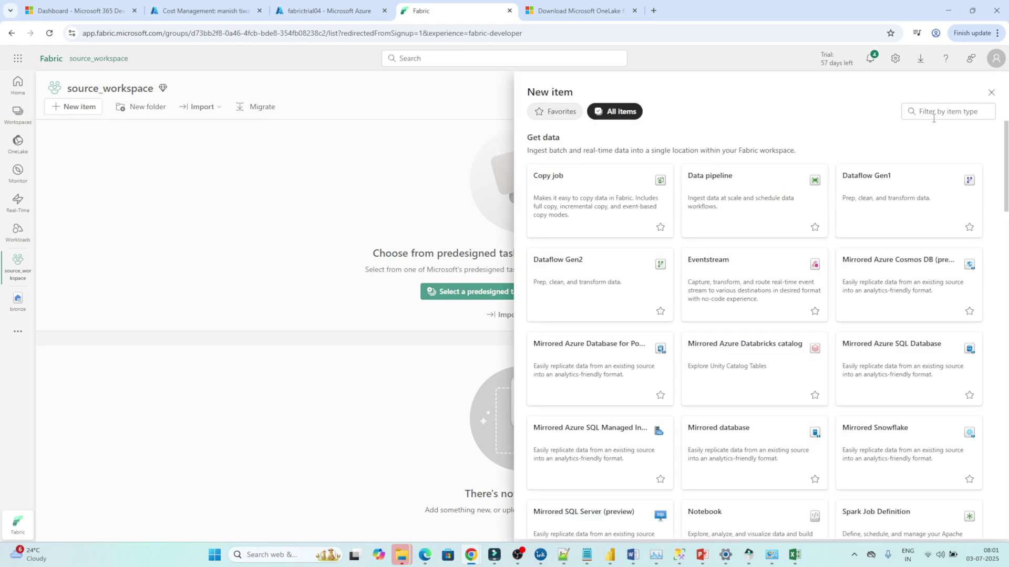
pyautogui.click(934, 118)
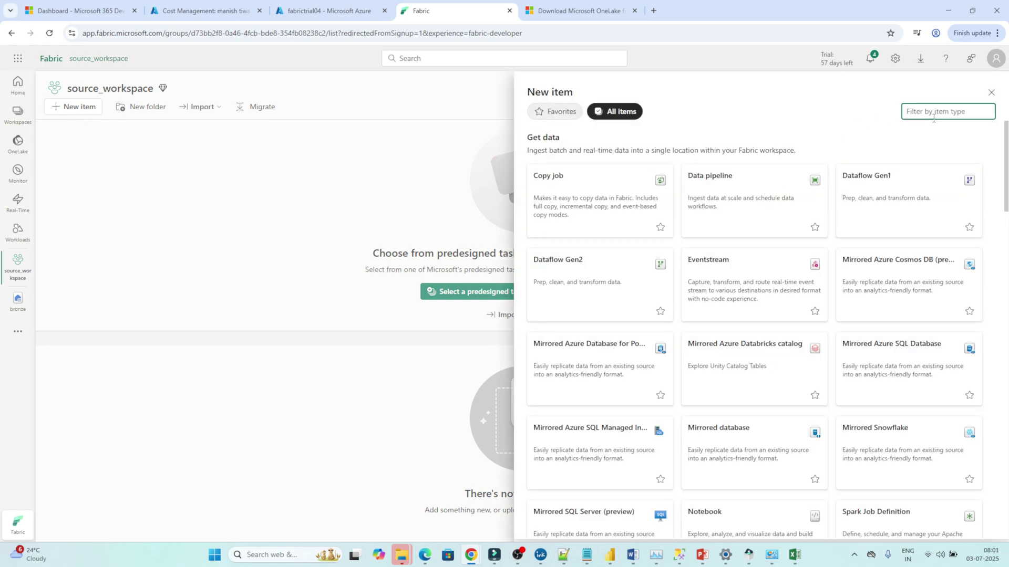
pyautogui.write('lake')
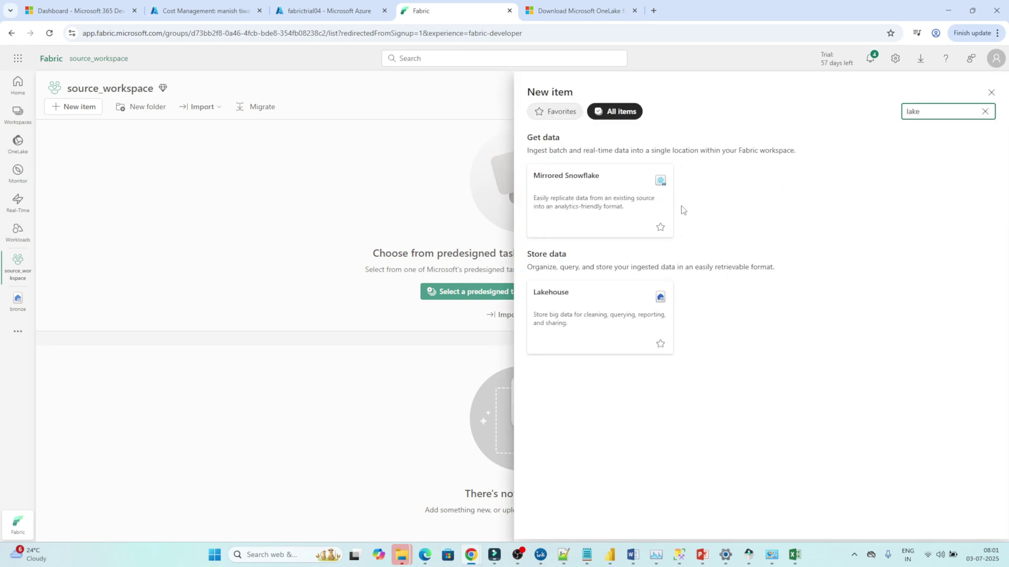
pyautogui.click(551, 322)
pyautogui.click(474, 291)
pyautogui.write('source_lk')
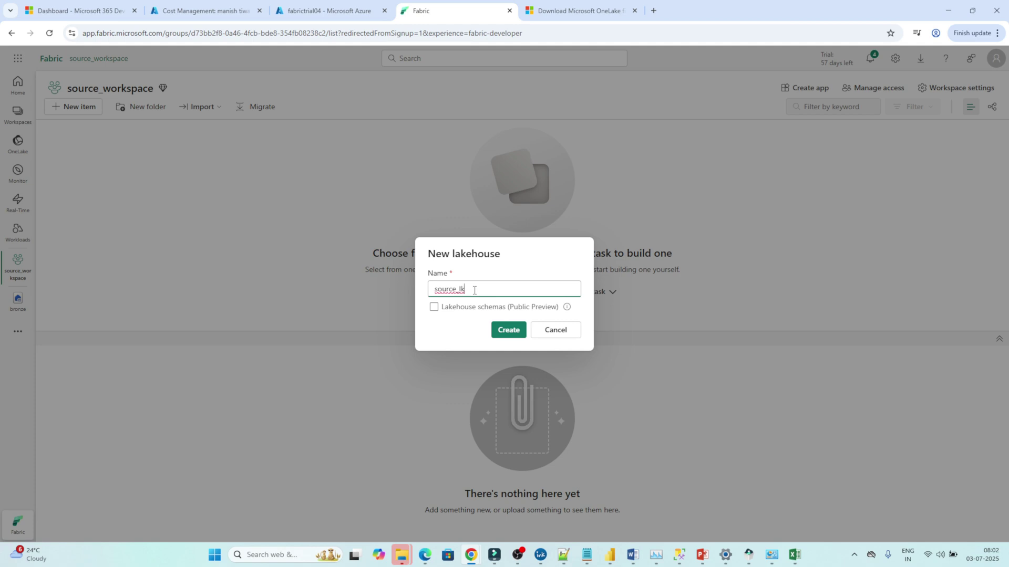
pyautogui.click(508, 330)
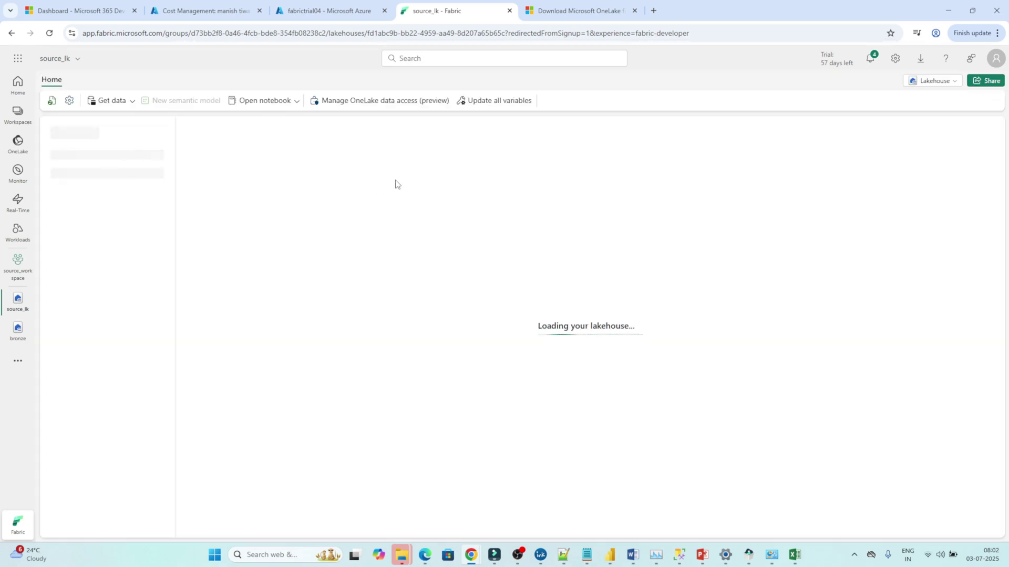
# Add an employee subfolder under source_lk's Files and open it.
pyautogui.click(122, 218)
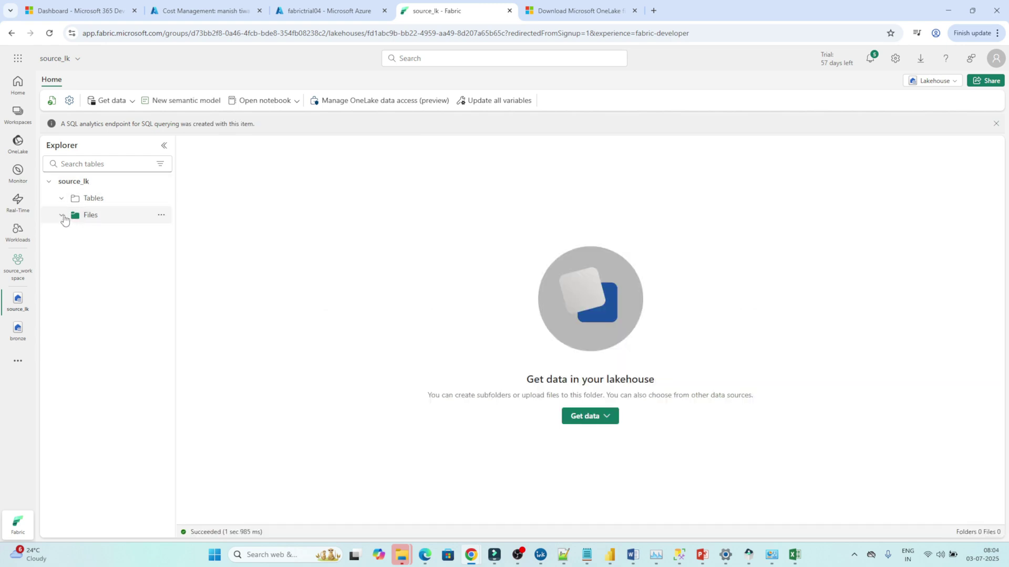
pyautogui.click(160, 217)
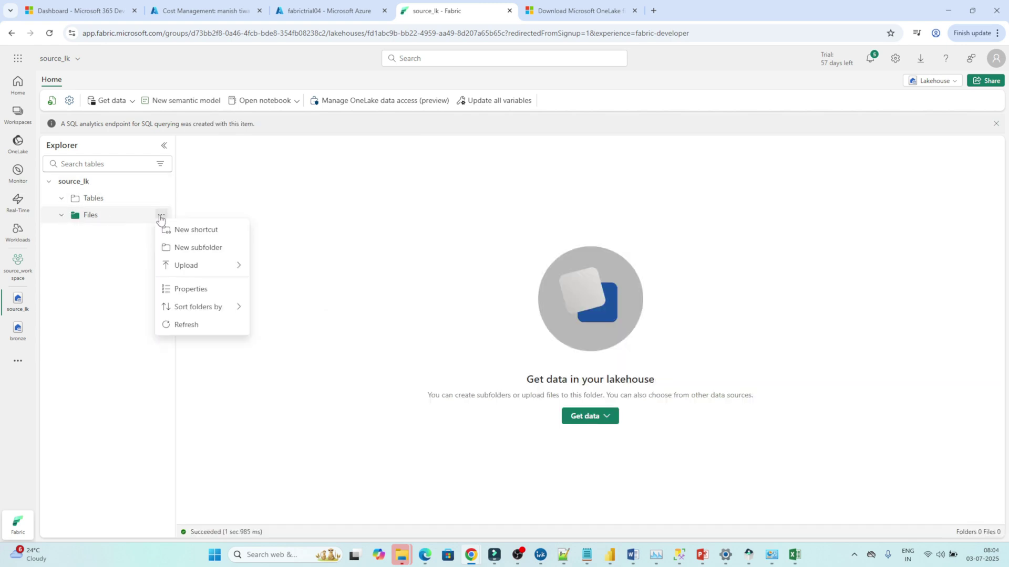
pyautogui.click(196, 252)
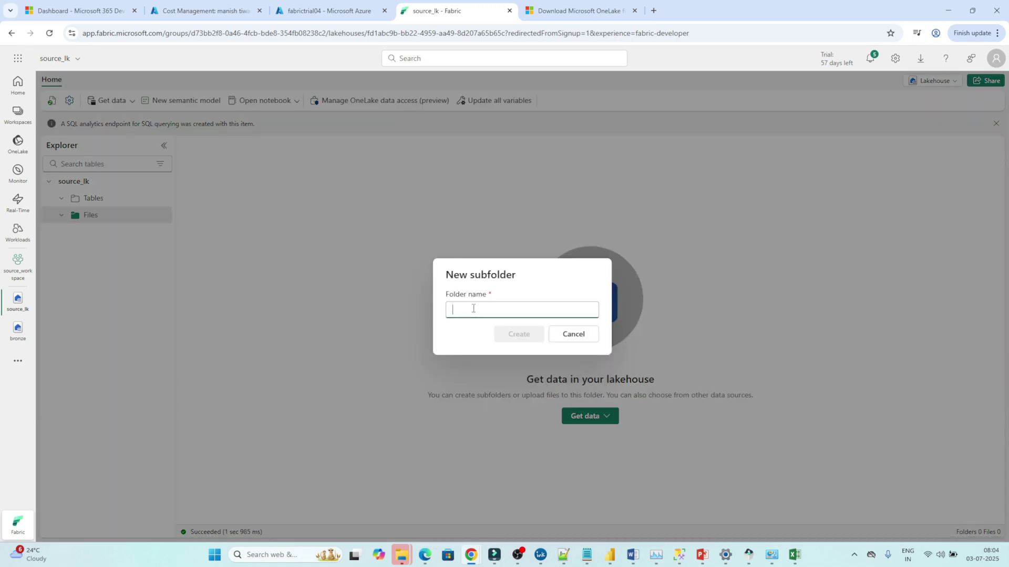
pyautogui.write('employee')
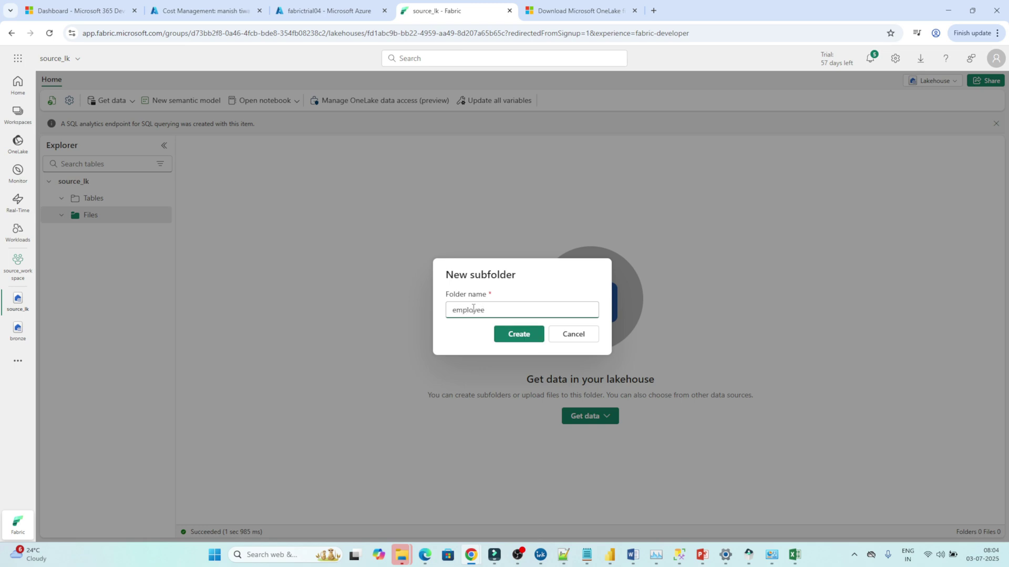
pyautogui.click(514, 334)
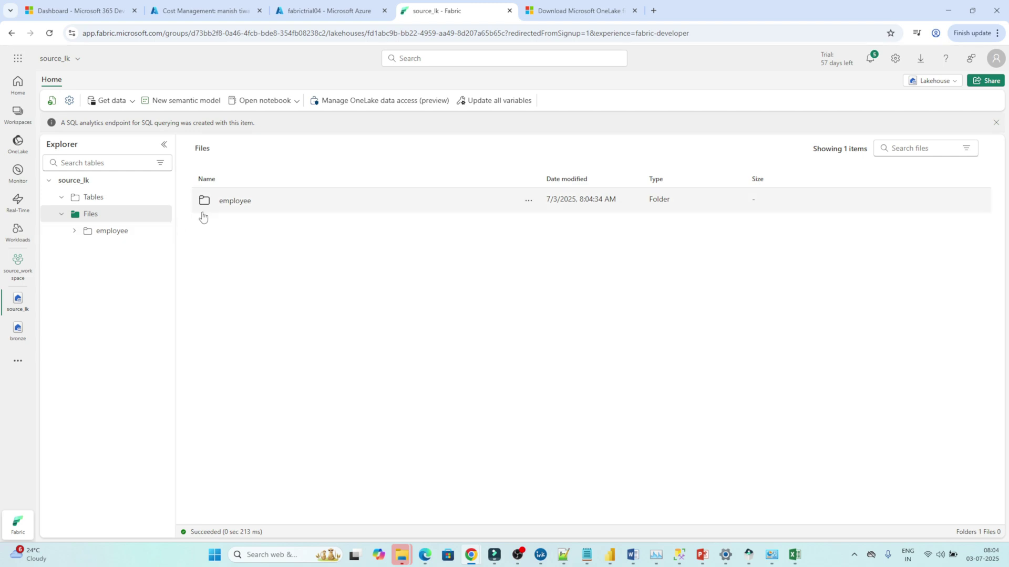
pyautogui.click(225, 205)
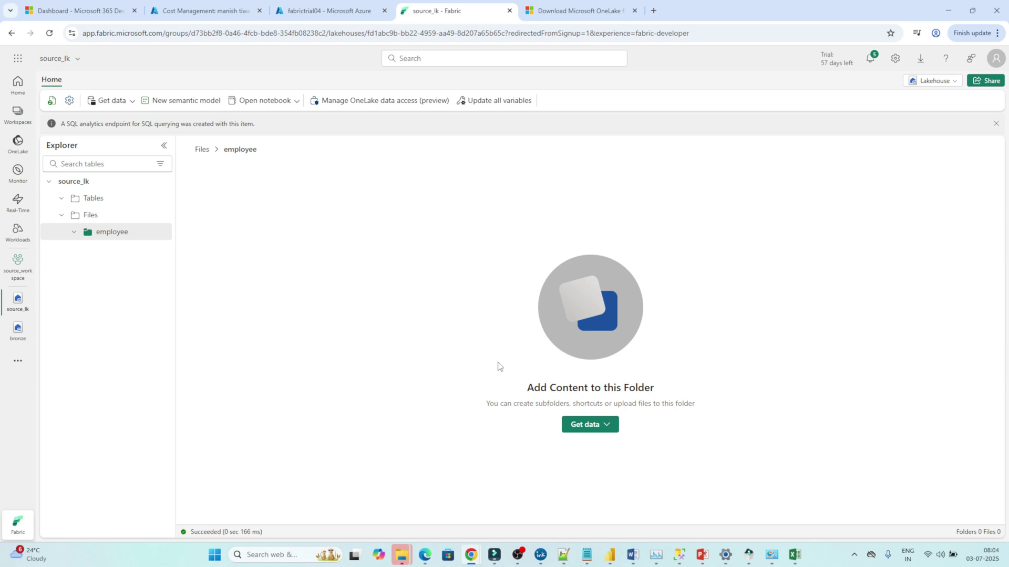
# Upload department.csv, emp_1.csv and emp_2.csv into the employee folder.
pyautogui.click(592, 425)
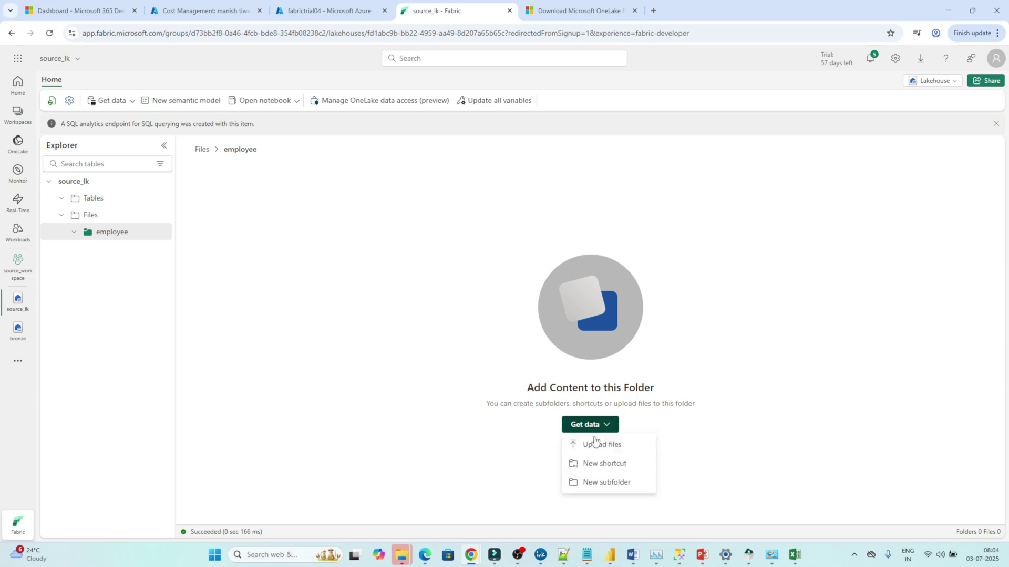
pyautogui.click(596, 445)
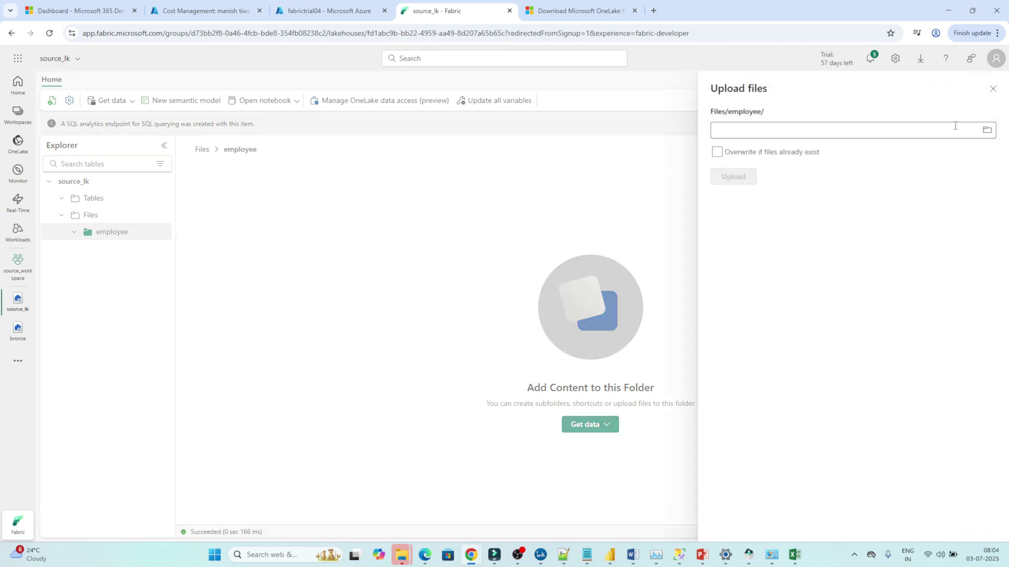
pyautogui.click(987, 131)
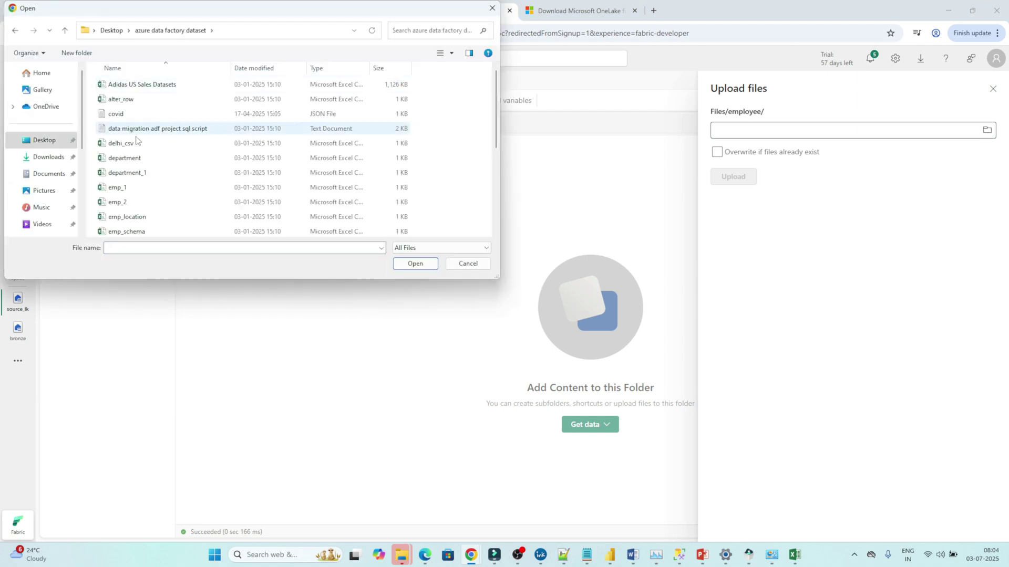
pyautogui.click(122, 192)
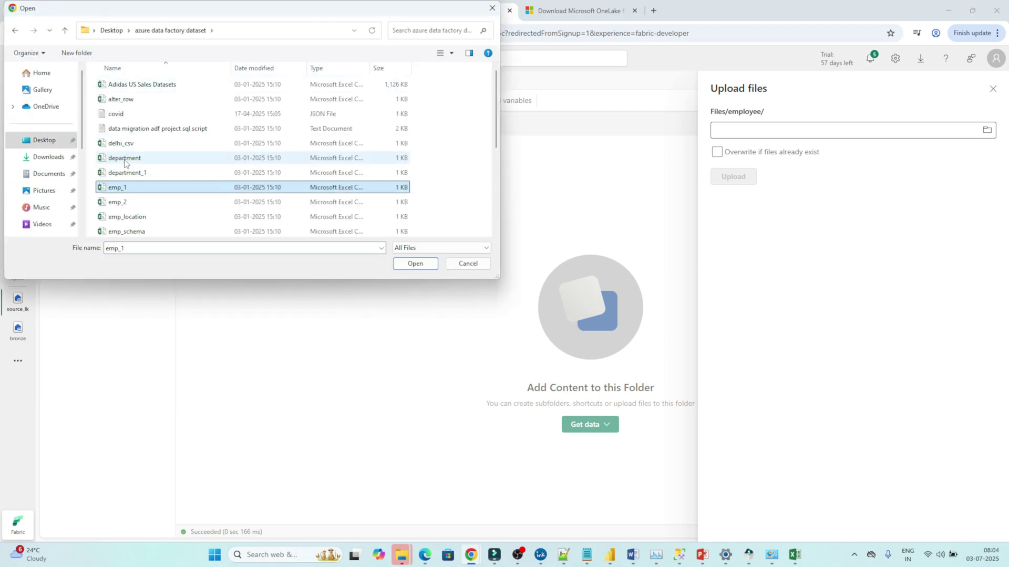
pyautogui.keyDown('ctrl'); pyautogui.click(125, 163); pyautogui.keyUp('ctrl')
pyautogui.keyDown('ctrl'); pyautogui.click(126, 205); pyautogui.keyUp('ctrl')
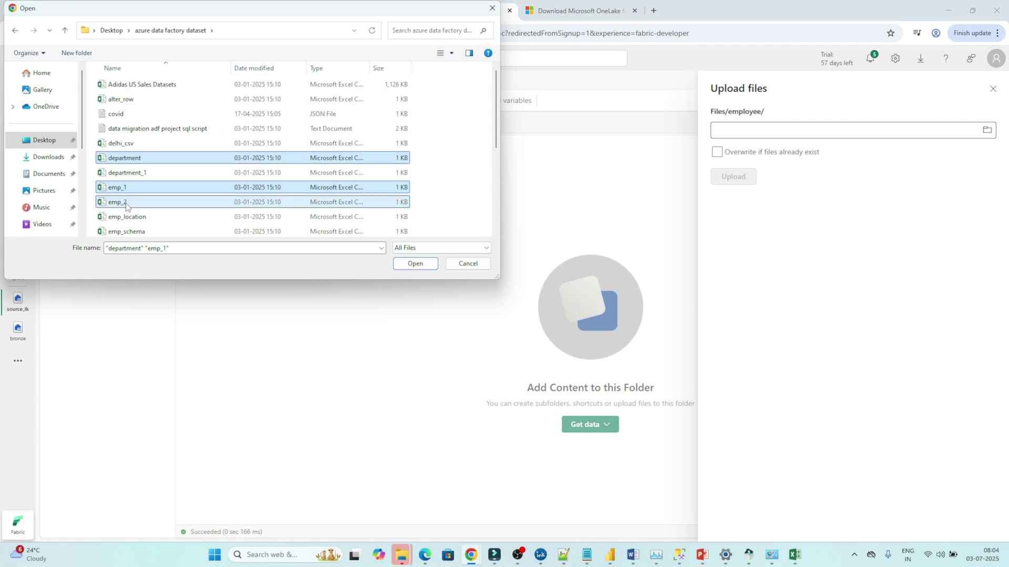
pyautogui.click(415, 264)
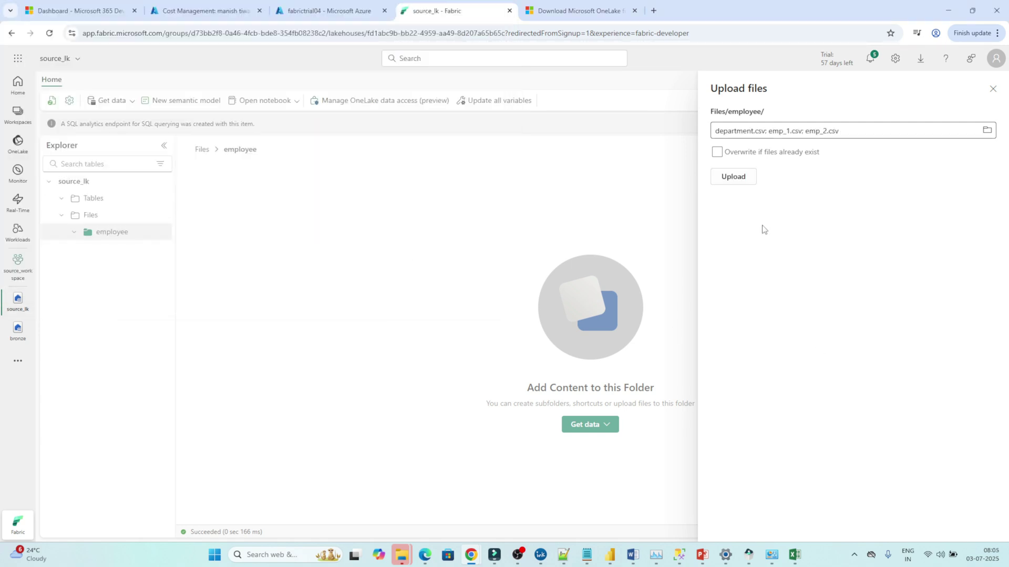
pyautogui.click(729, 175)
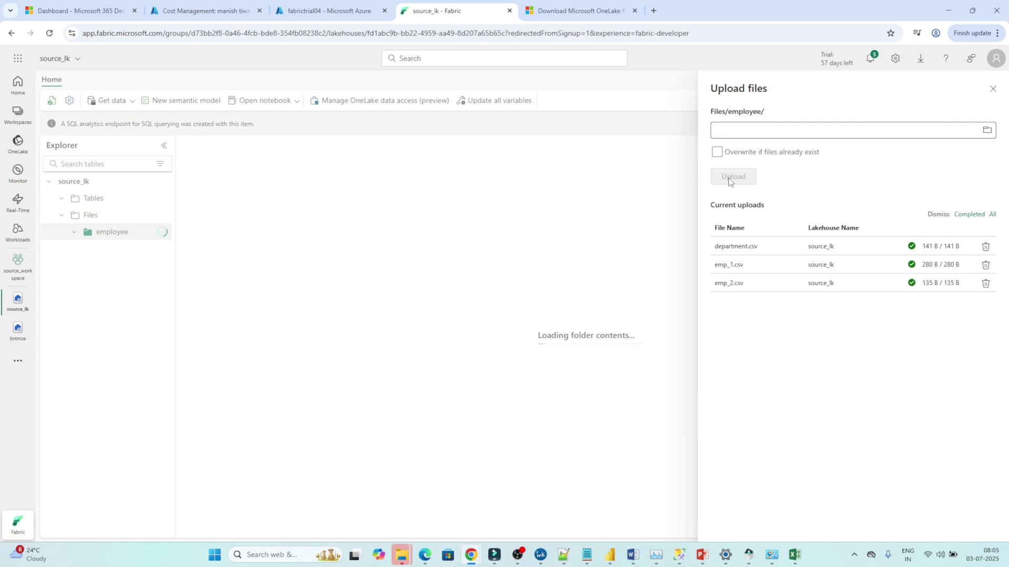
pyautogui.click(992, 90)
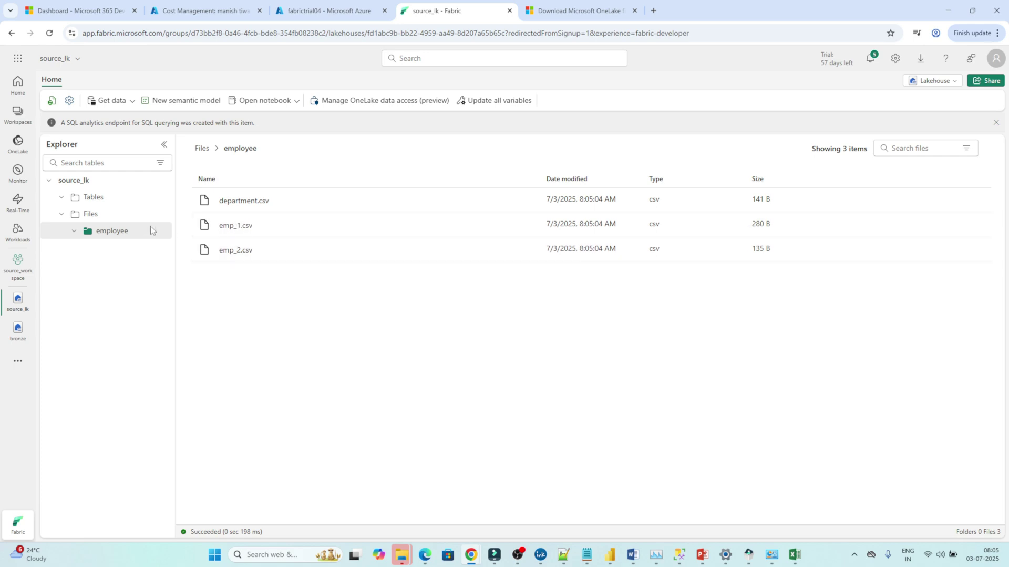
# Preview department.csv, return to the employee folder, and switch to the FABRIC_DEV workspace.
pyautogui.click(241, 200)
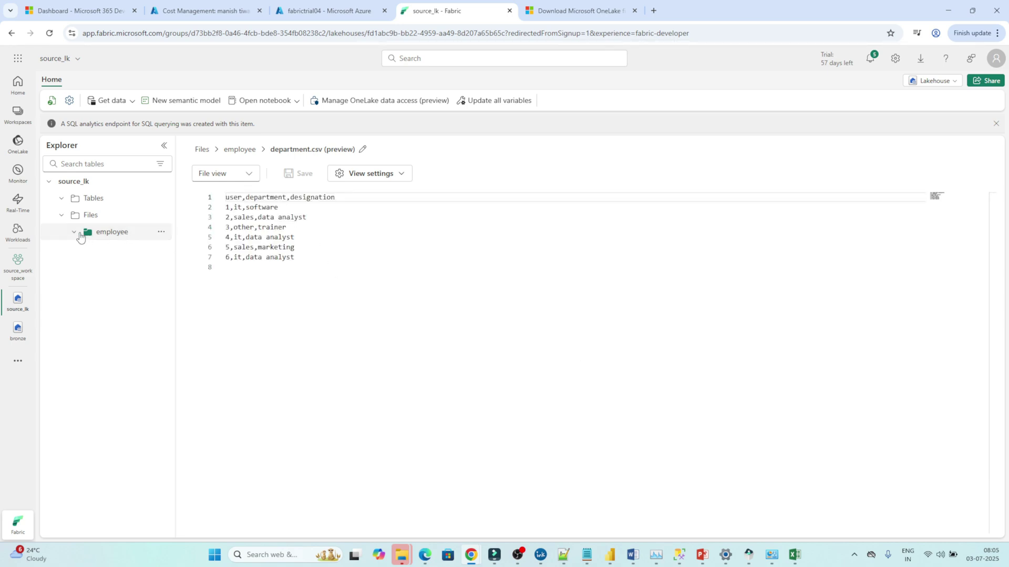
pyautogui.click(104, 233)
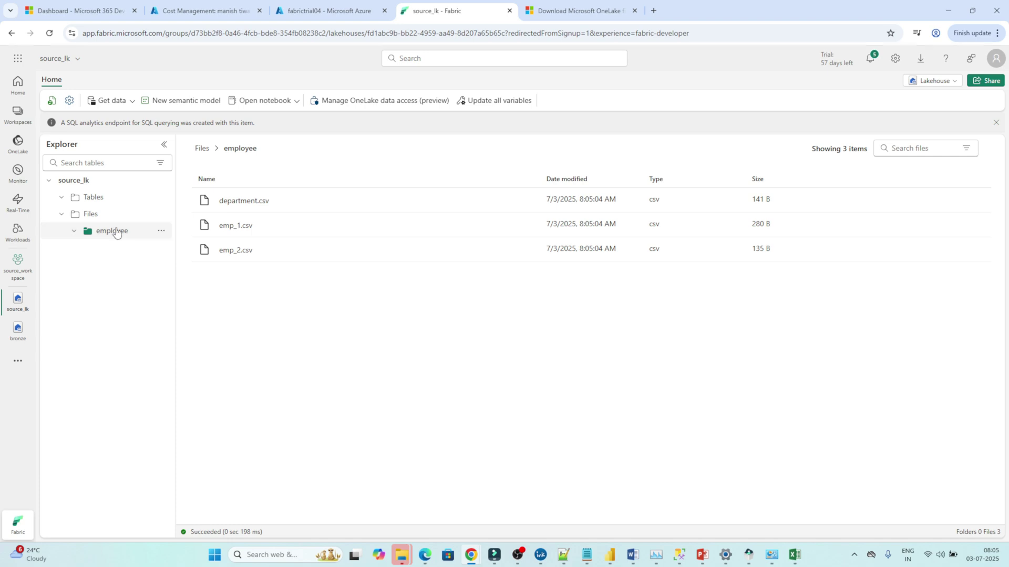
pyautogui.click(19, 115)
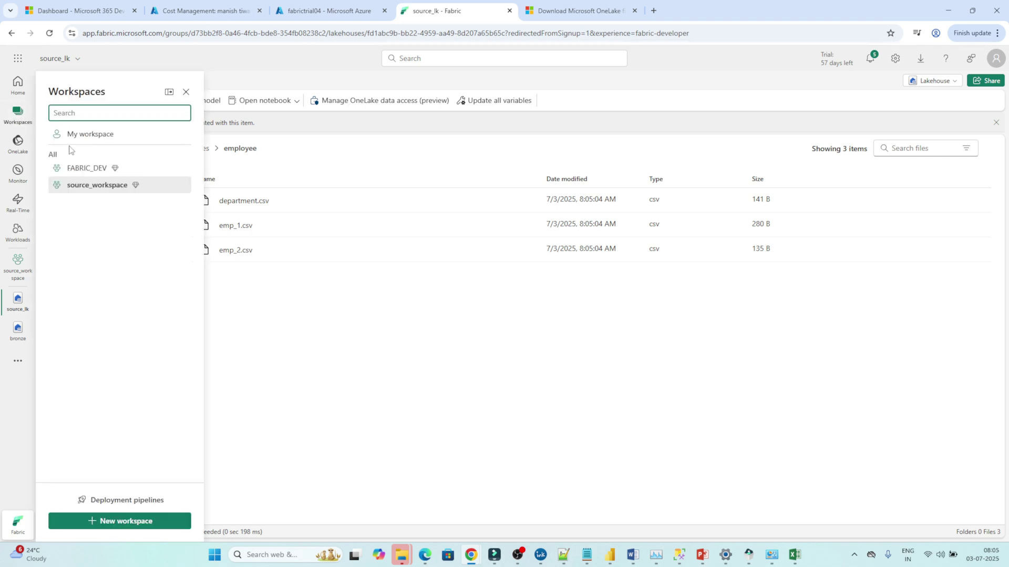
pyautogui.click(79, 168)
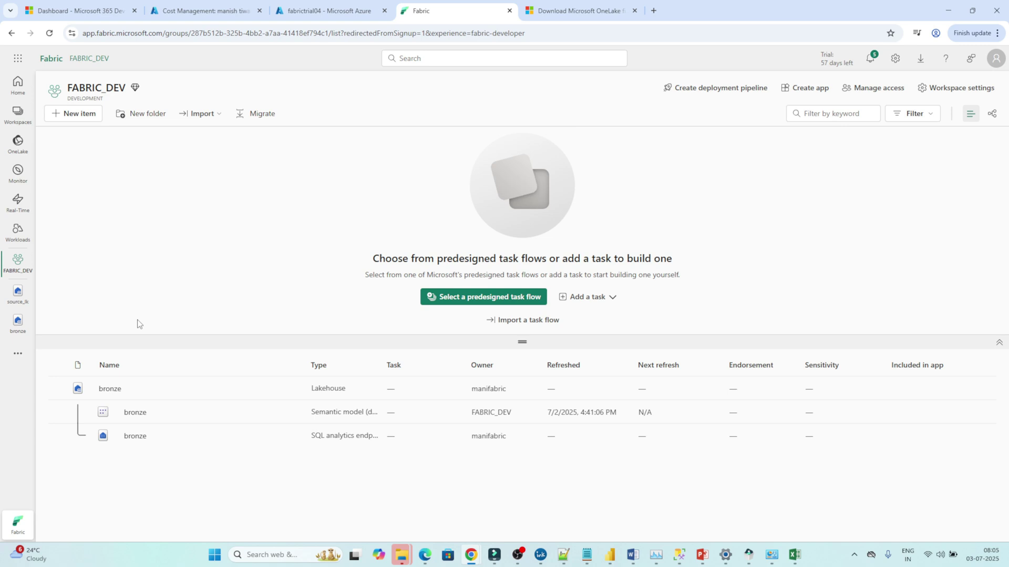
# Open the bronze lakehouse and bring up its Files folder actions.
pyautogui.click(110, 389)
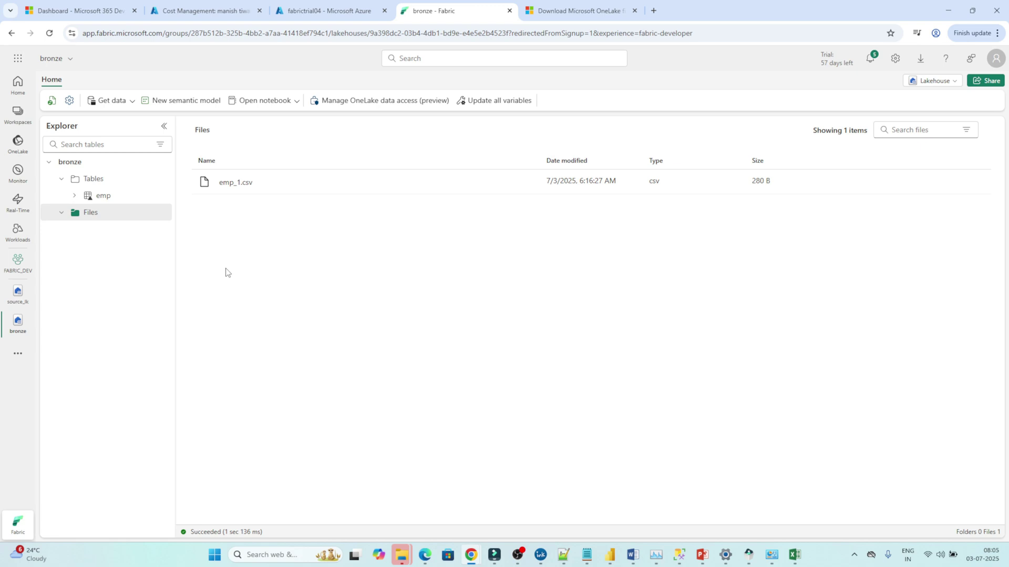
pyautogui.click(161, 215)
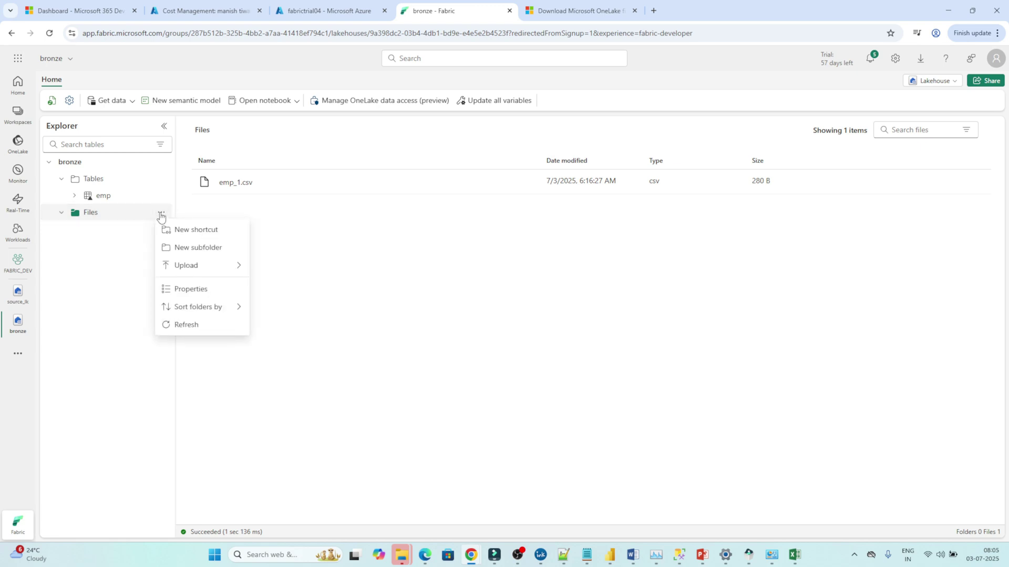
# Create a OneLake shortcut in bronze Files to source_lk's Files > employee, skipping Delta conversion.
pyautogui.click(200, 235)
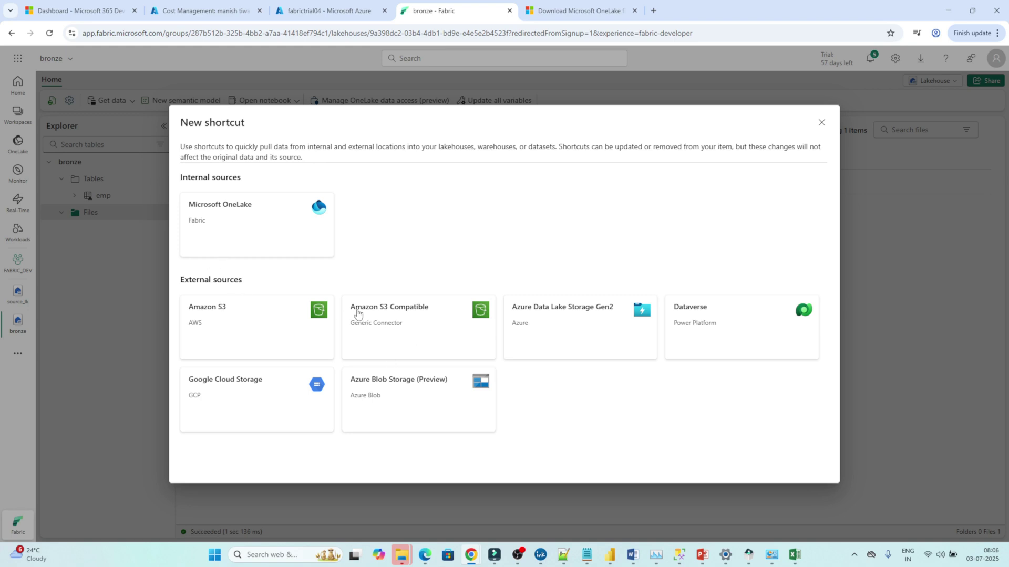
pyautogui.click(230, 219)
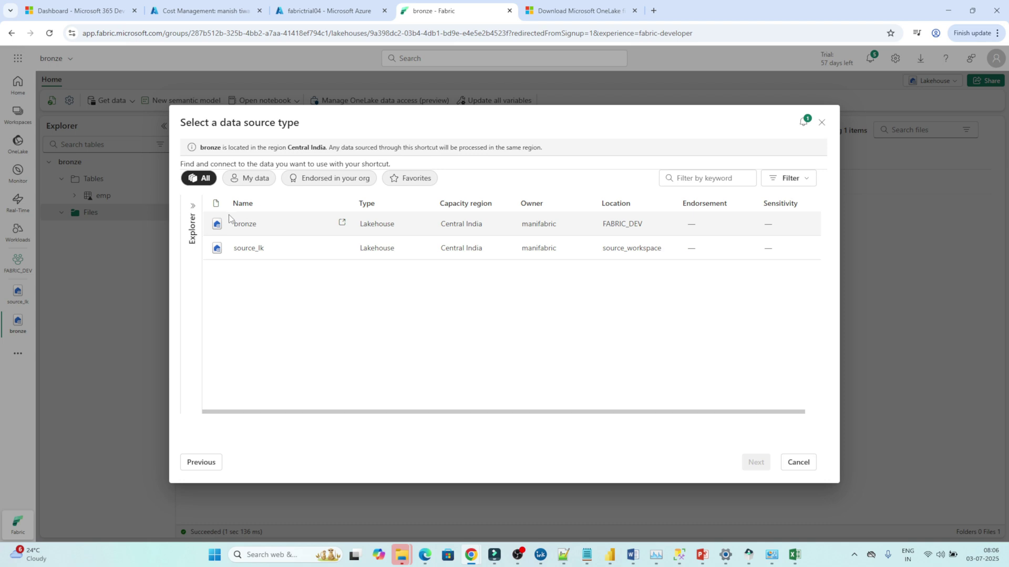
pyautogui.click(244, 248)
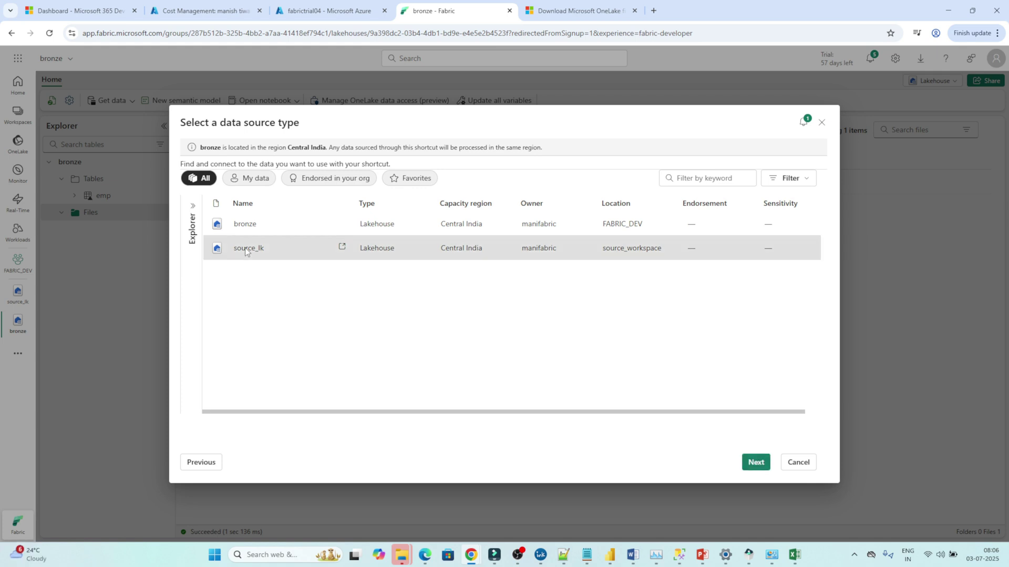
pyautogui.click(756, 460)
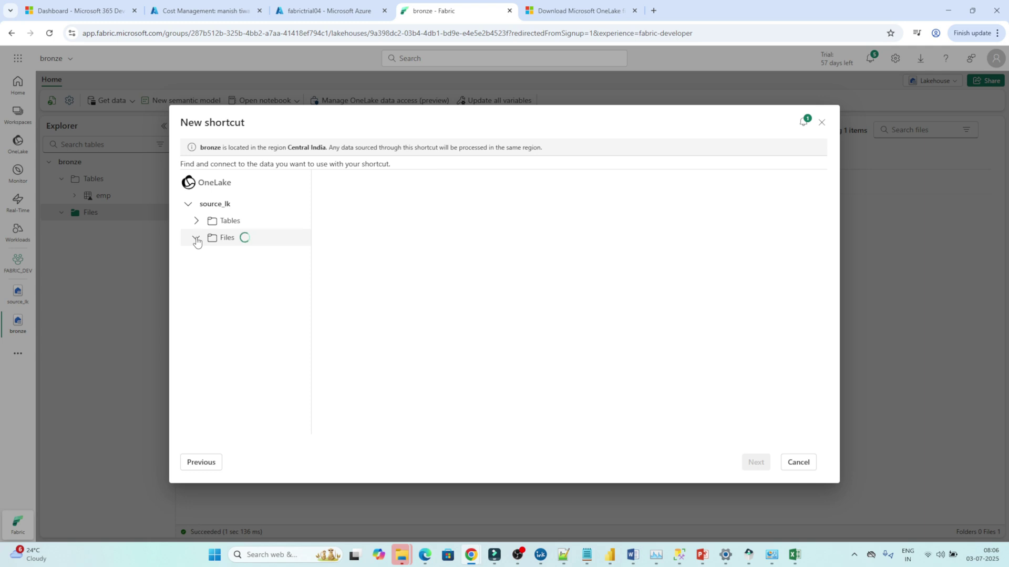
pyautogui.click(215, 255)
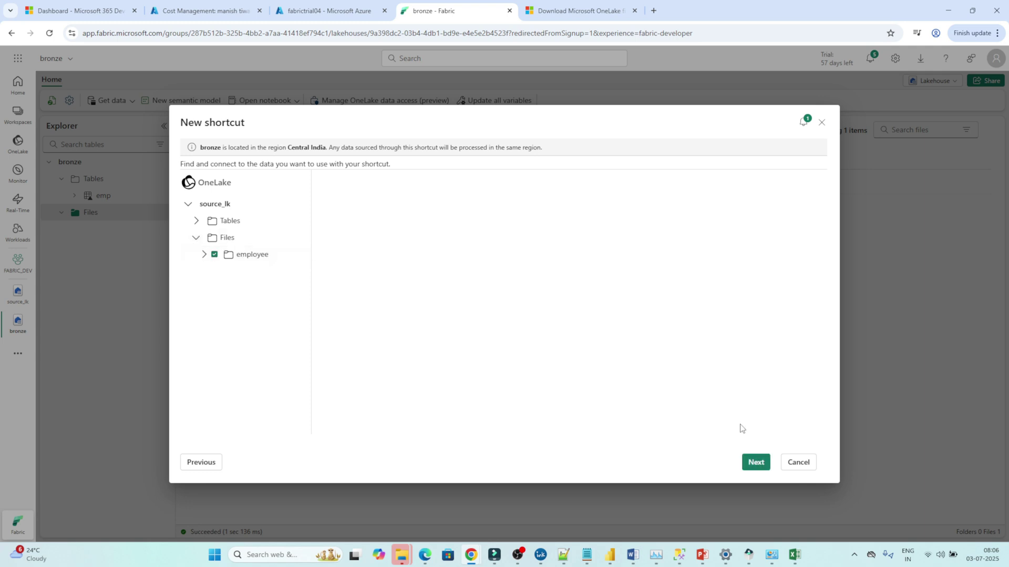
pyautogui.click(755, 463)
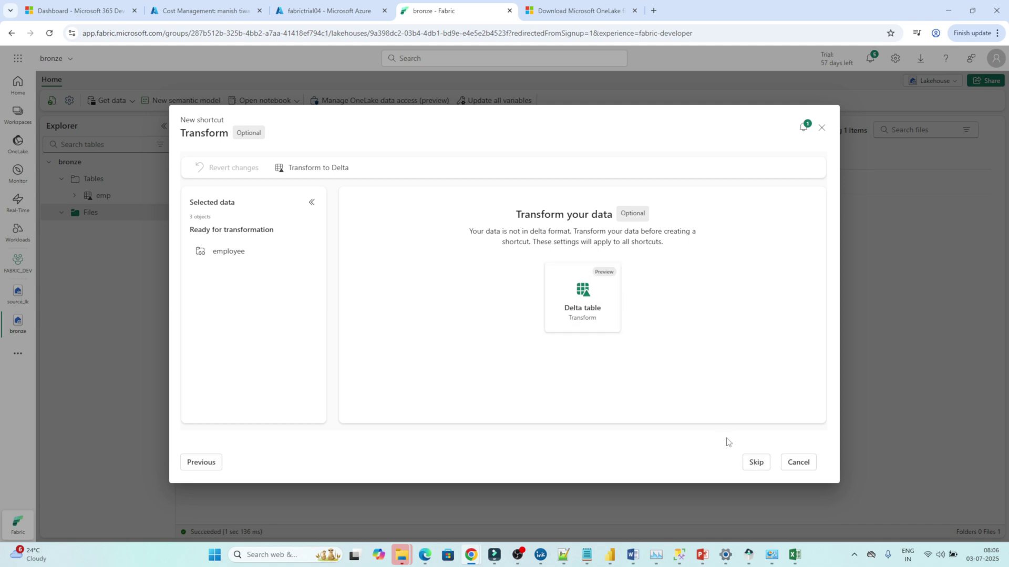
pyautogui.click(756, 469)
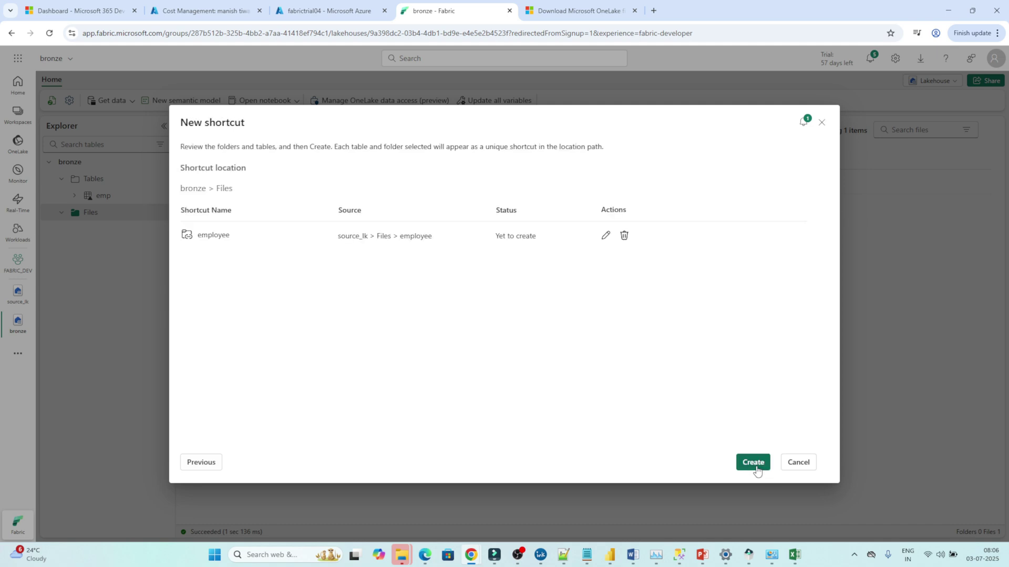
pyautogui.click(754, 463)
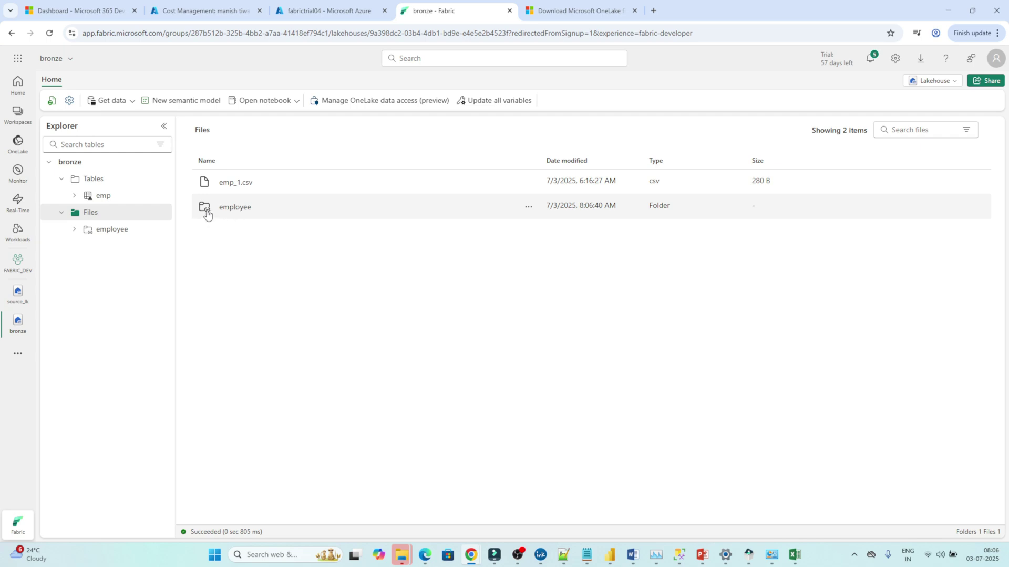
pyautogui.scroll(3, 208, 214)
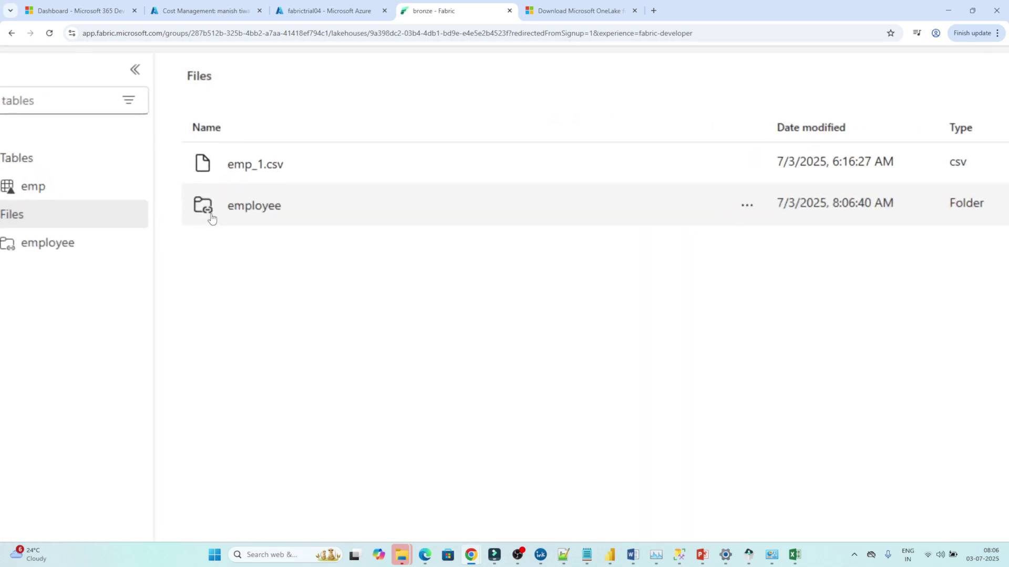
pyautogui.scroll(-3, 211, 218)
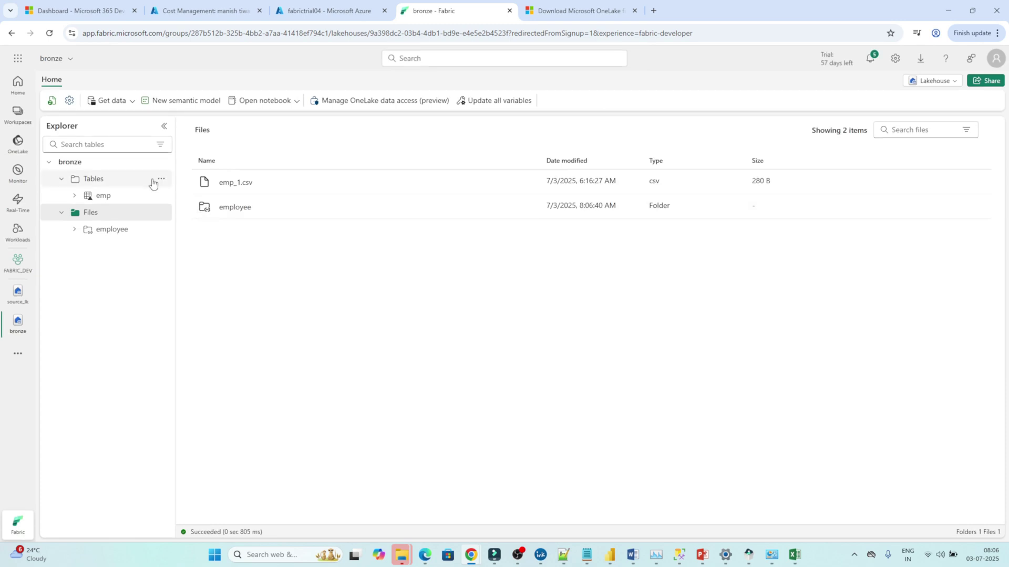
pyautogui.click(238, 208)
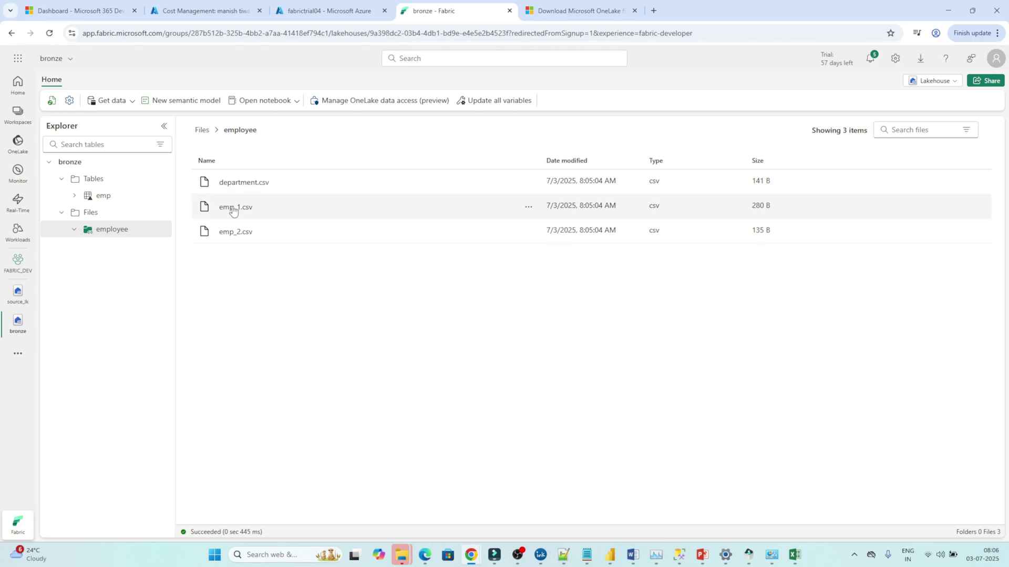
pyautogui.click(202, 130)
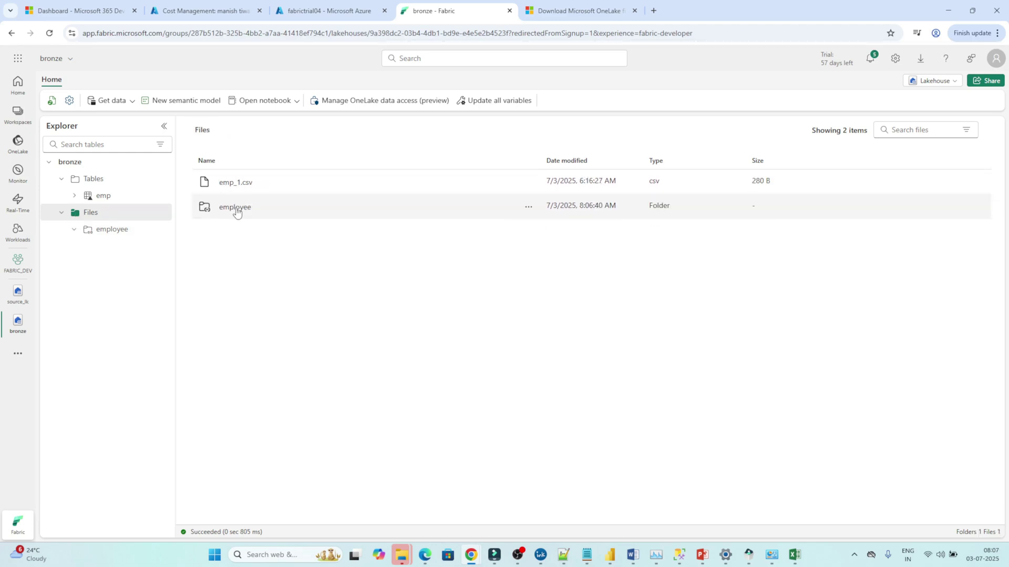
# Go to source_workspace and open source_lk's employee folder with its three csv files.
pyautogui.click(18, 113)
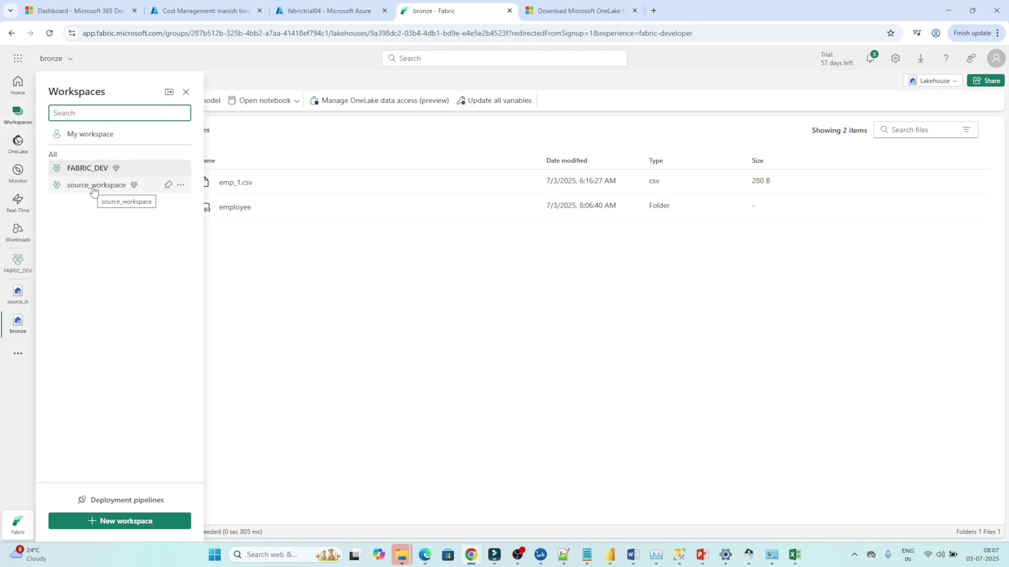
pyautogui.click(227, 237)
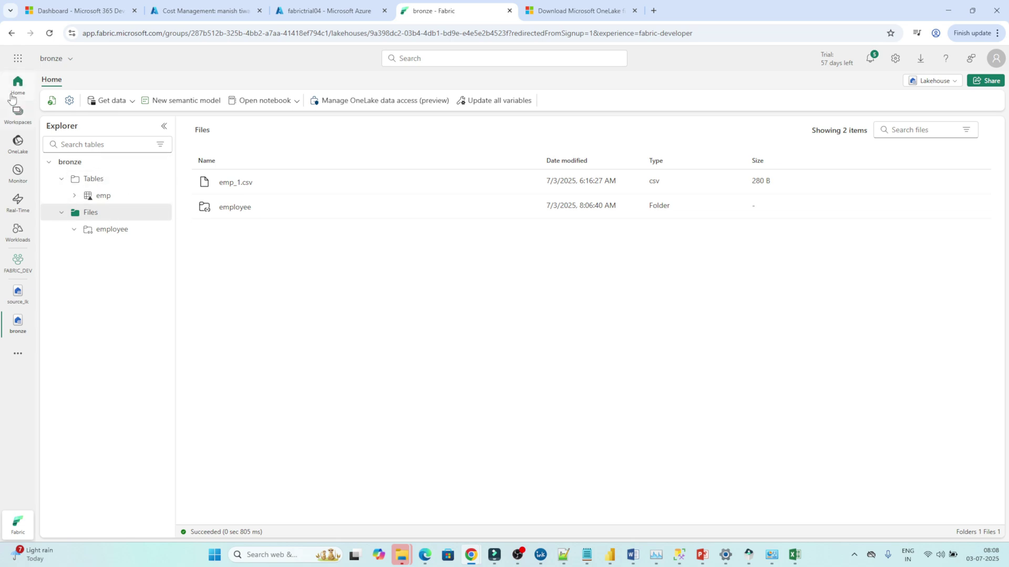
pyautogui.click(17, 115)
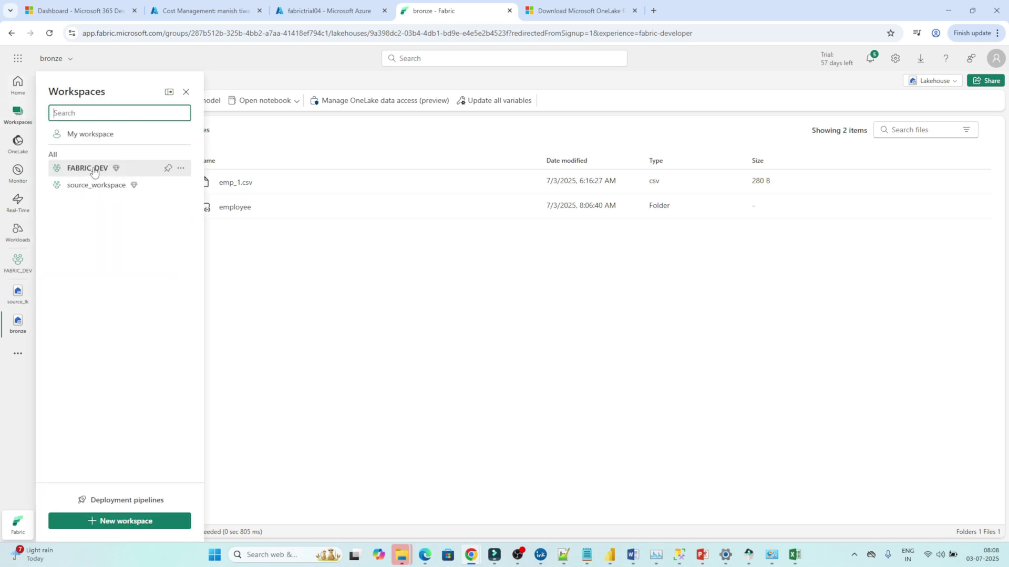
pyautogui.click(247, 264)
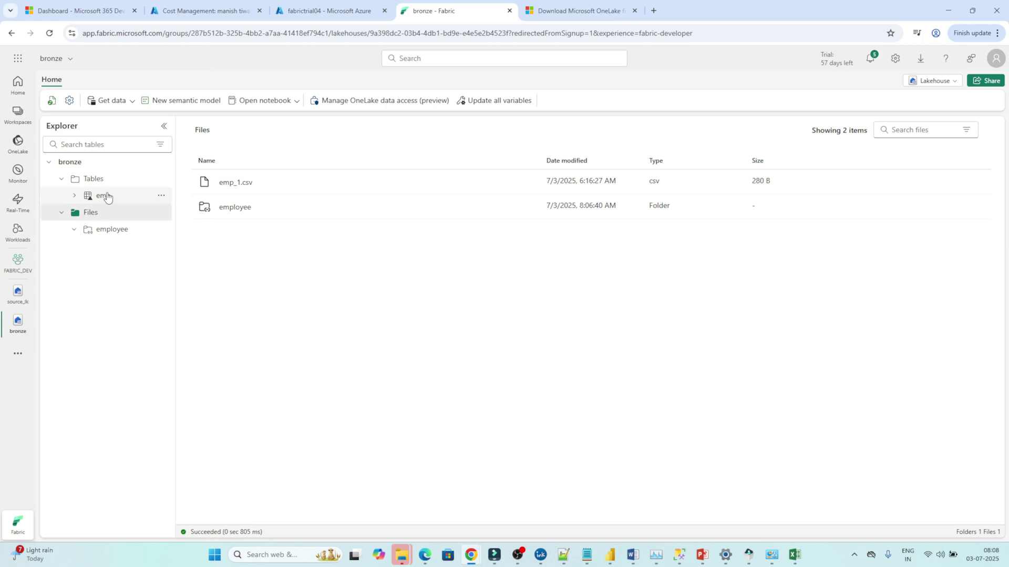
pyautogui.click(21, 119)
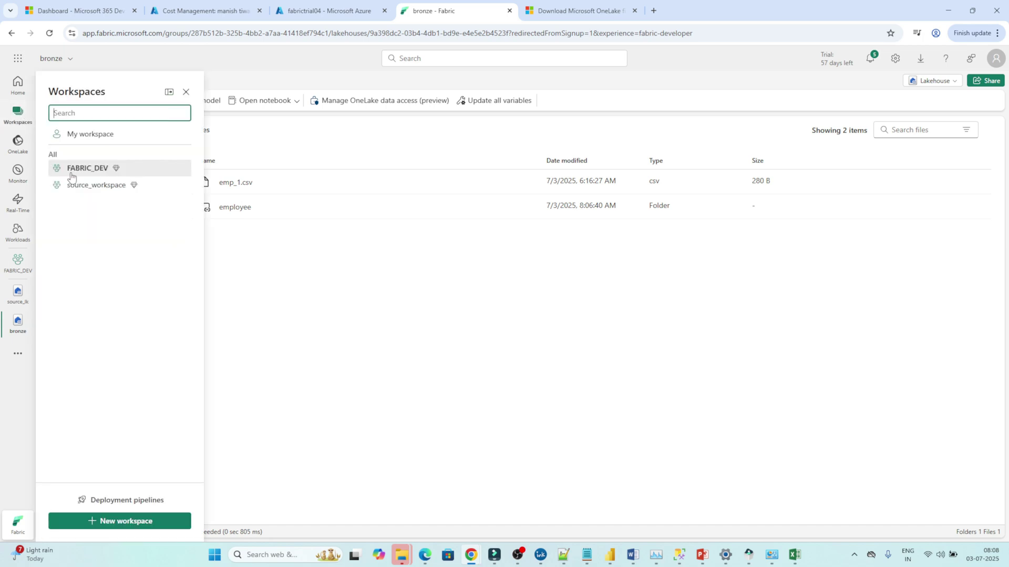
pyautogui.click(89, 188)
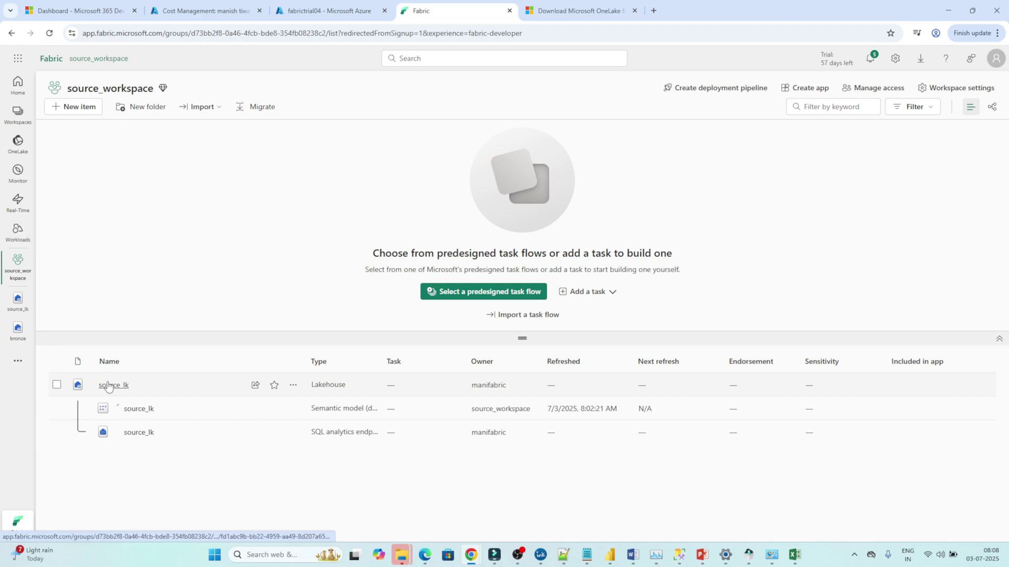
pyautogui.click(108, 383)
pyautogui.click(116, 231)
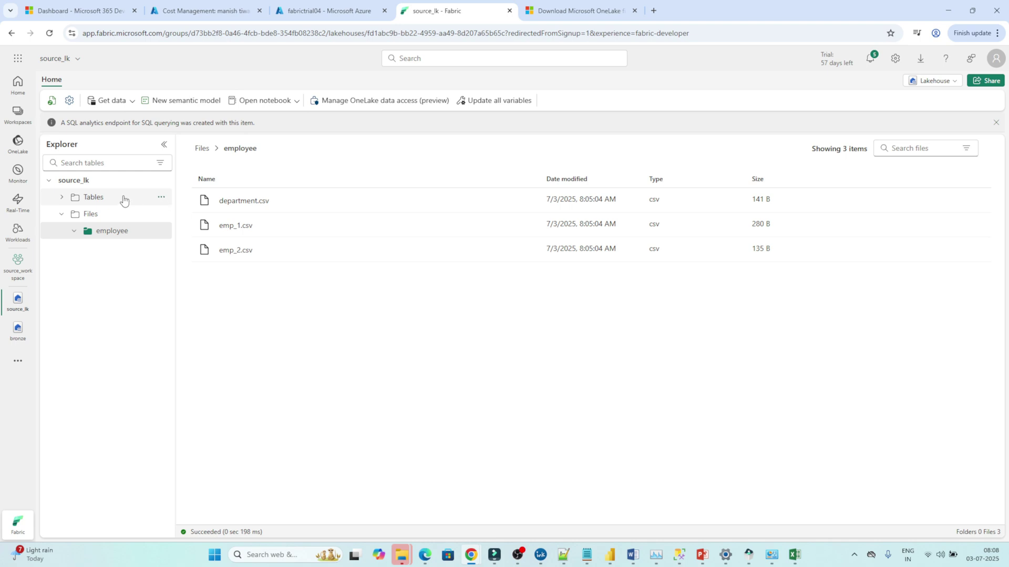
# Create a OneLake shortcut under source_lk Tables pointing to bronze's emp table.
pyautogui.click(161, 198)
pyautogui.click(183, 215)
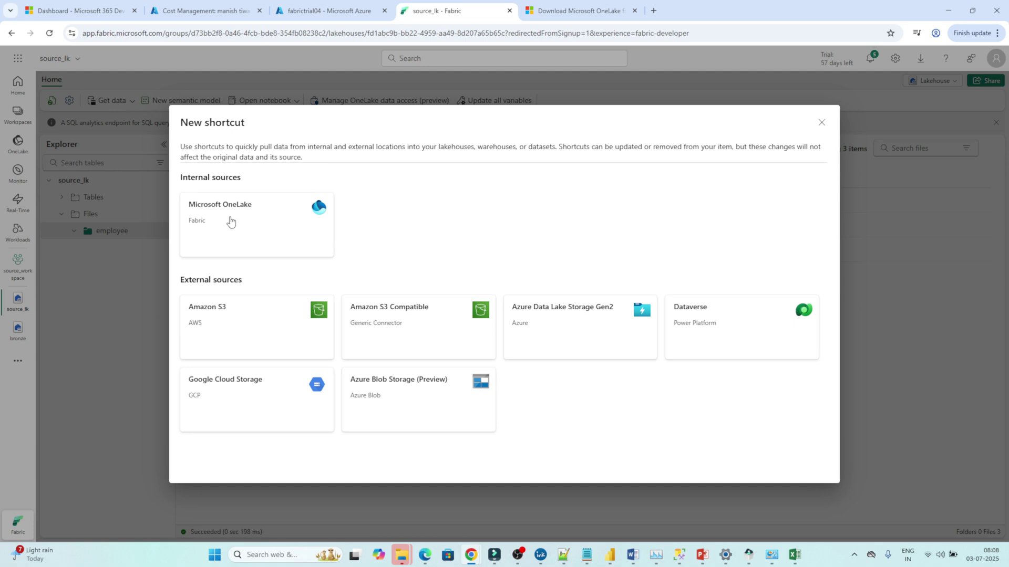
pyautogui.click(230, 221)
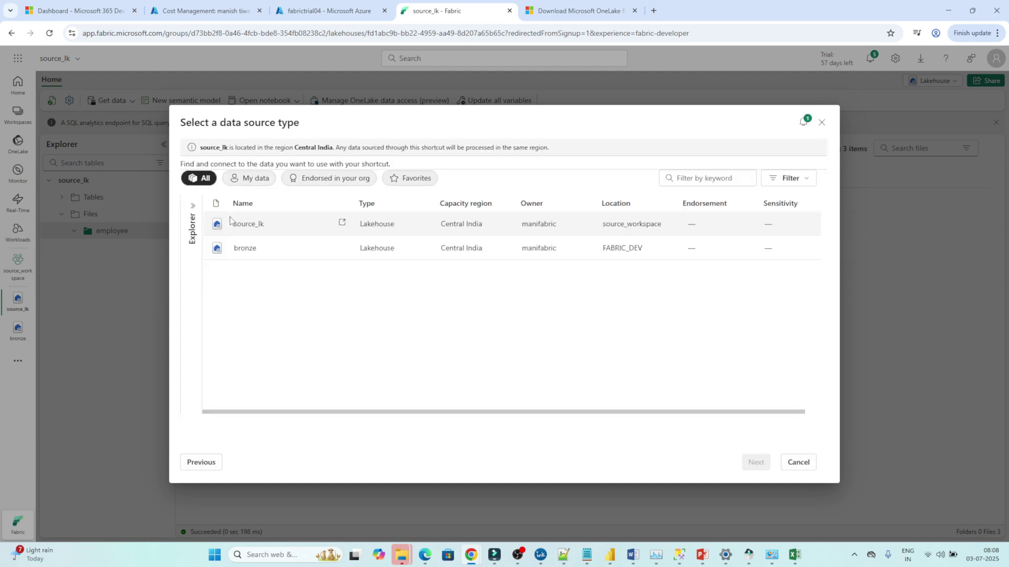
pyautogui.click(244, 252)
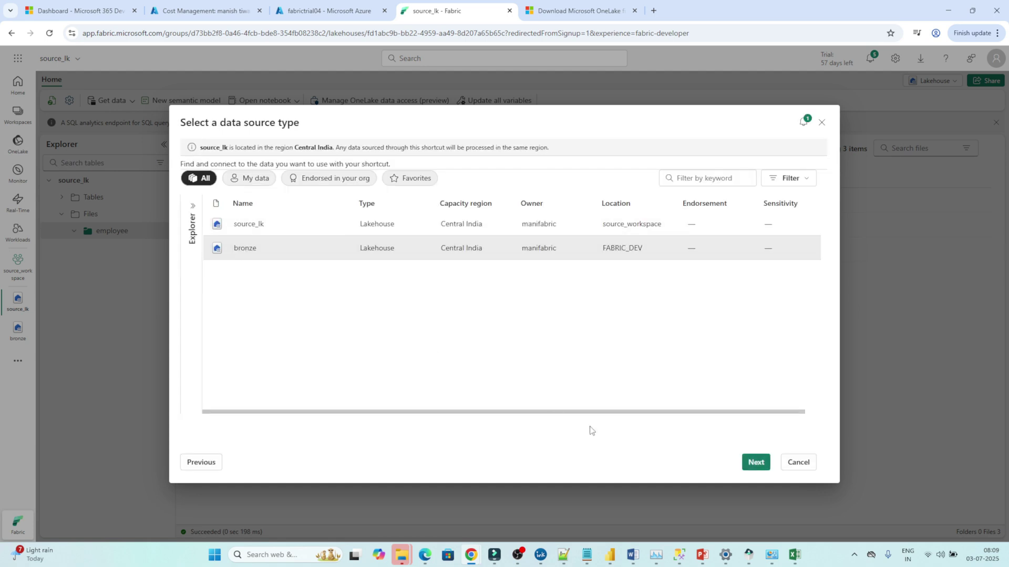
pyautogui.click(756, 463)
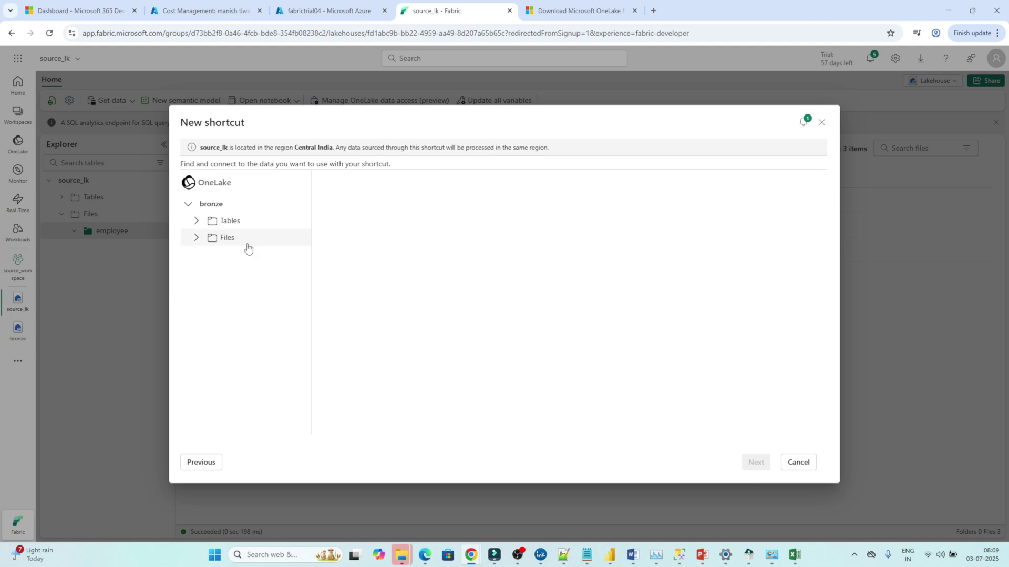
pyautogui.click(196, 223)
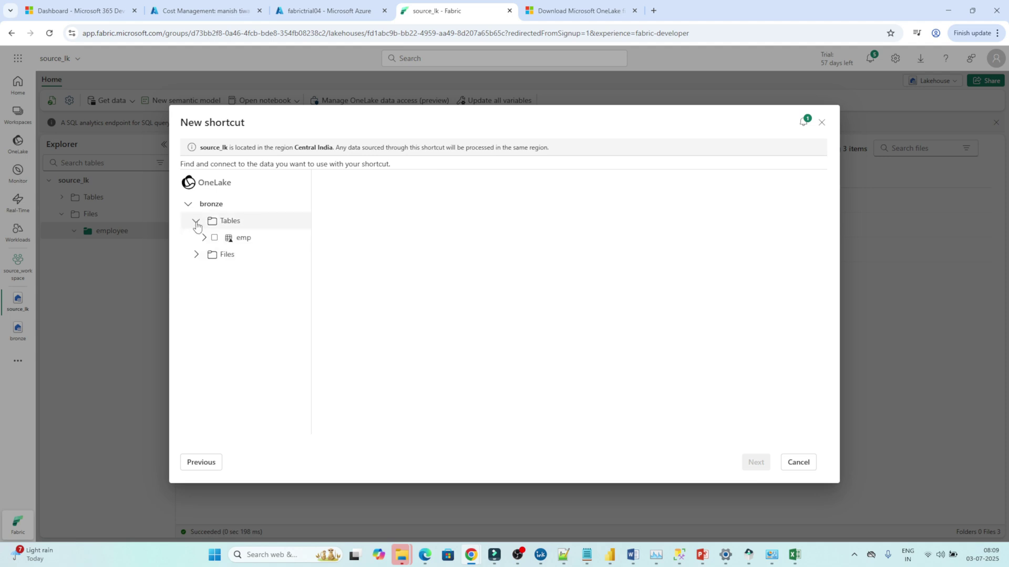
pyautogui.click(214, 238)
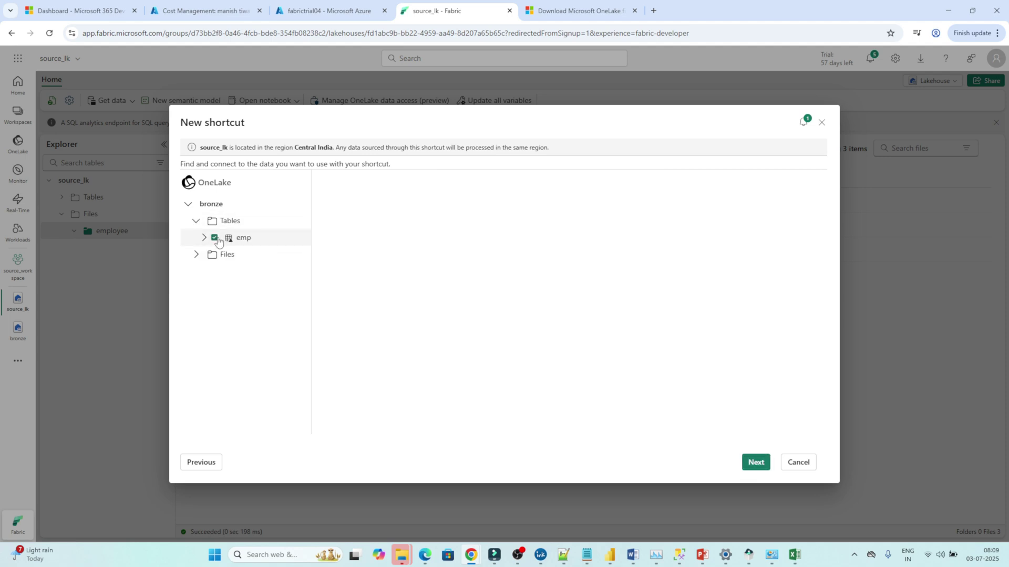
pyautogui.click(760, 460)
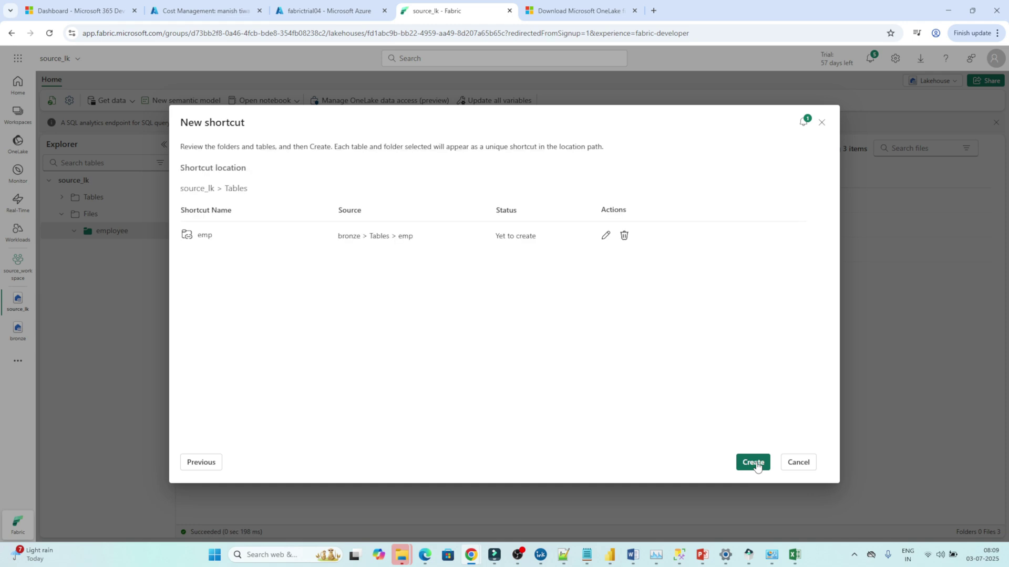
pyautogui.click(755, 463)
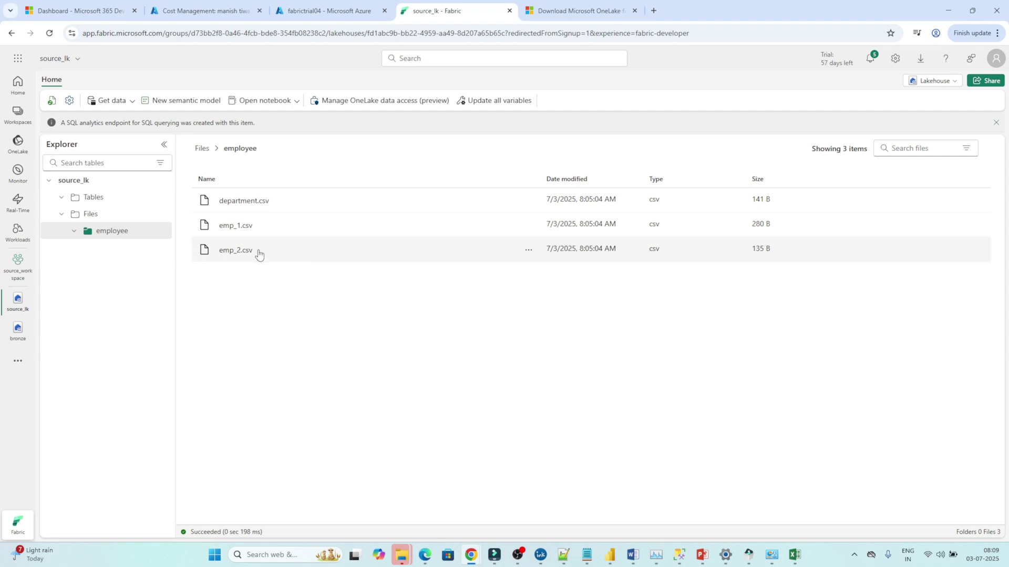
# Expand source_lk's Tables and refresh so the emp shortcut table appears.
pyautogui.click(61, 198)
pyautogui.click(52, 103)
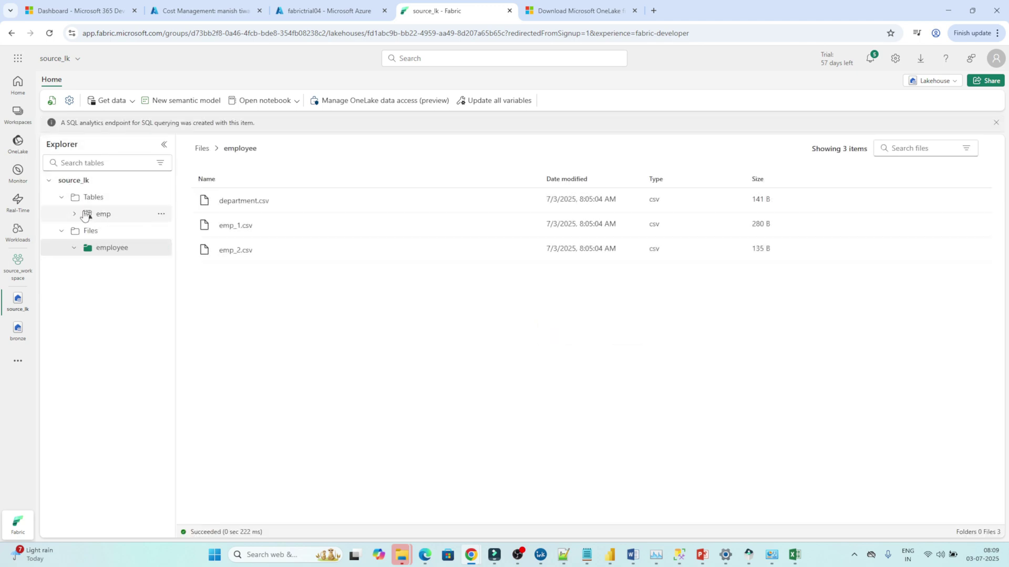
pyautogui.scroll(5, 87, 217)
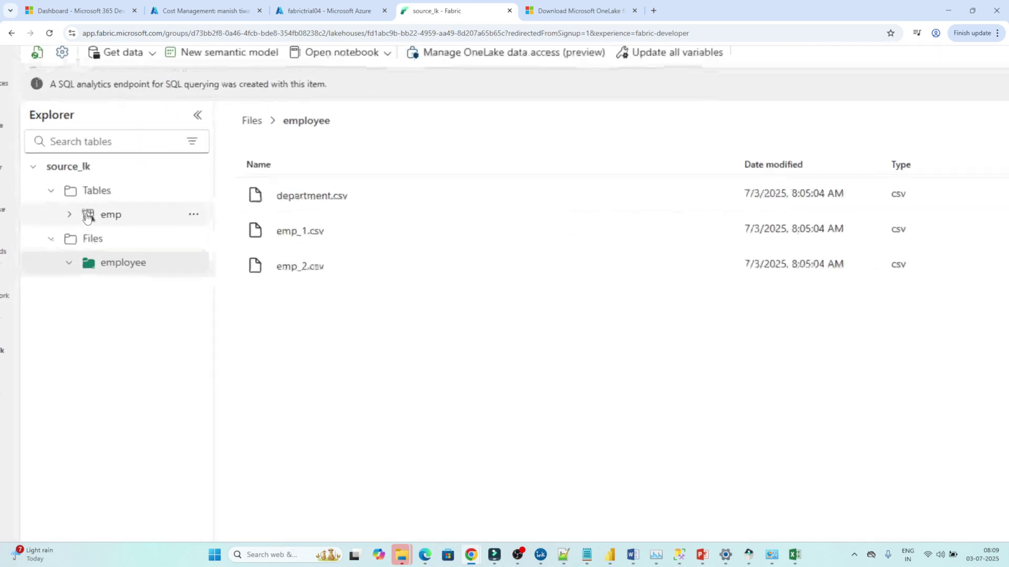
pyautogui.scroll(-5, 87, 215)
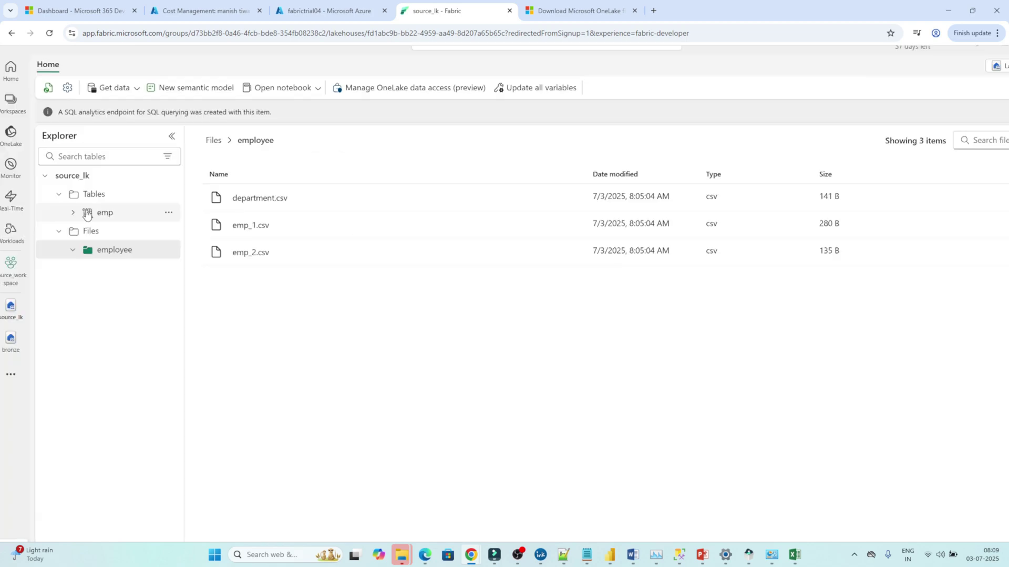